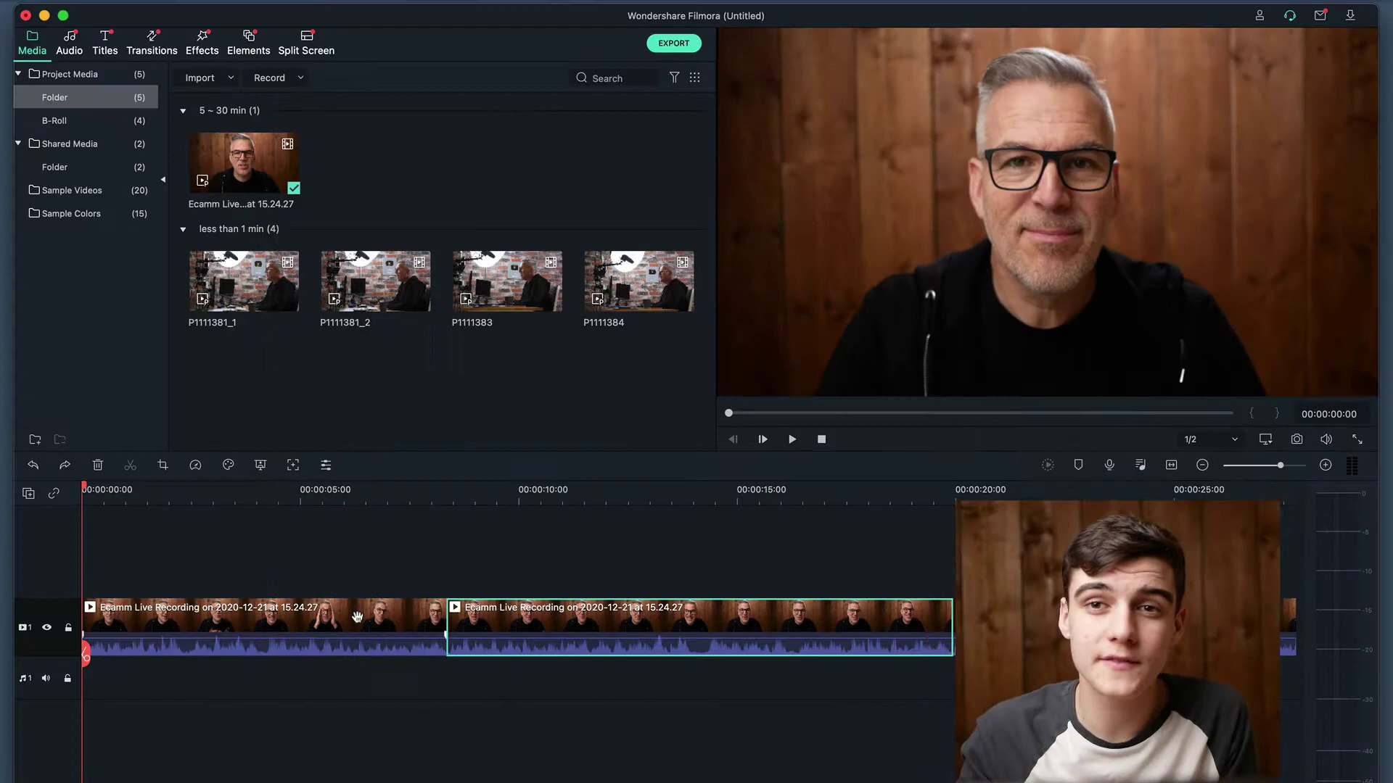
Select the first Ecamm Live Recording clip on the timeline's video track.
{"action": "left_click", "coordinate": [345, 618]}
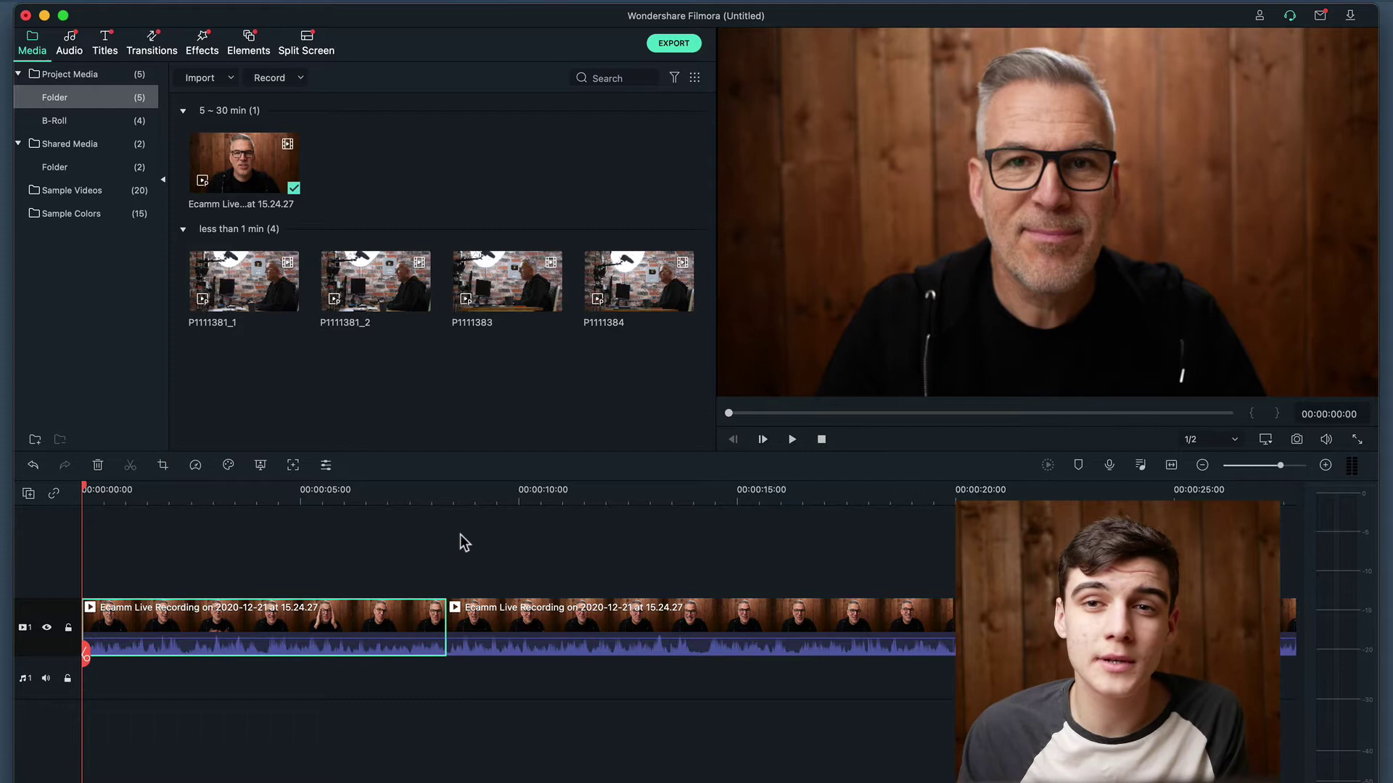
In the first clip's settings, try several rotation angles, then return Rotate to 0.
{"action": "double_click", "coordinate": [392, 617]}
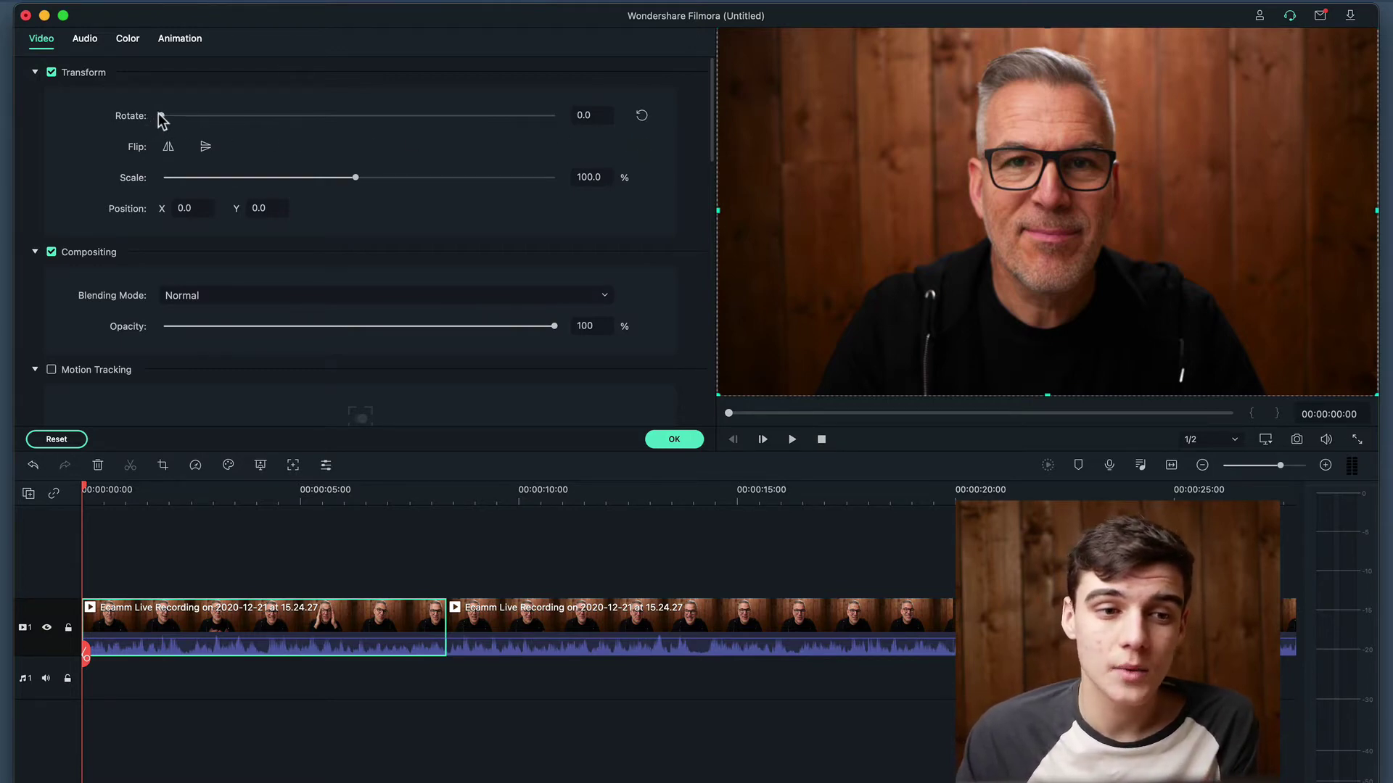
{"action": "left_click_drag", "start_coordinate": [161, 119], "coordinate": [327, 131]}
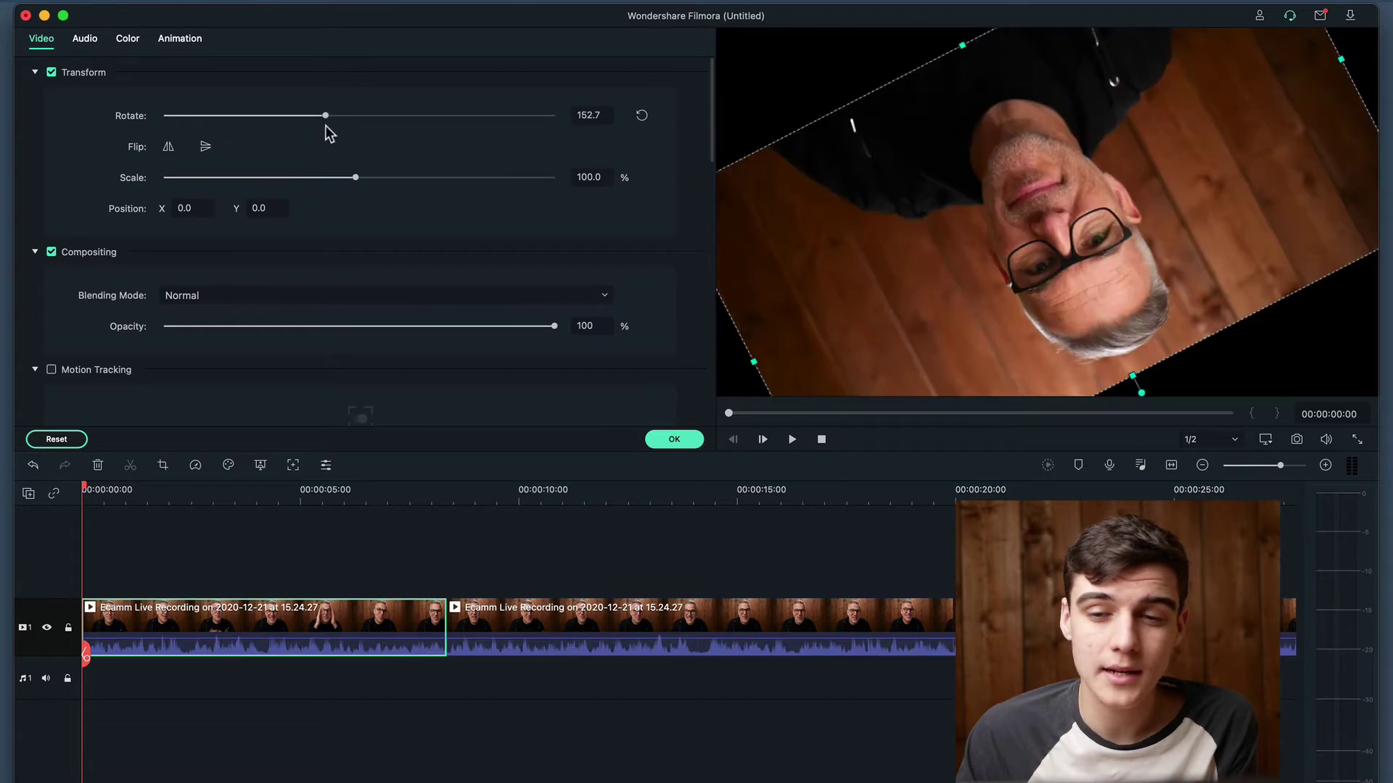
{"action": "left_click", "coordinate": [143, 125]}
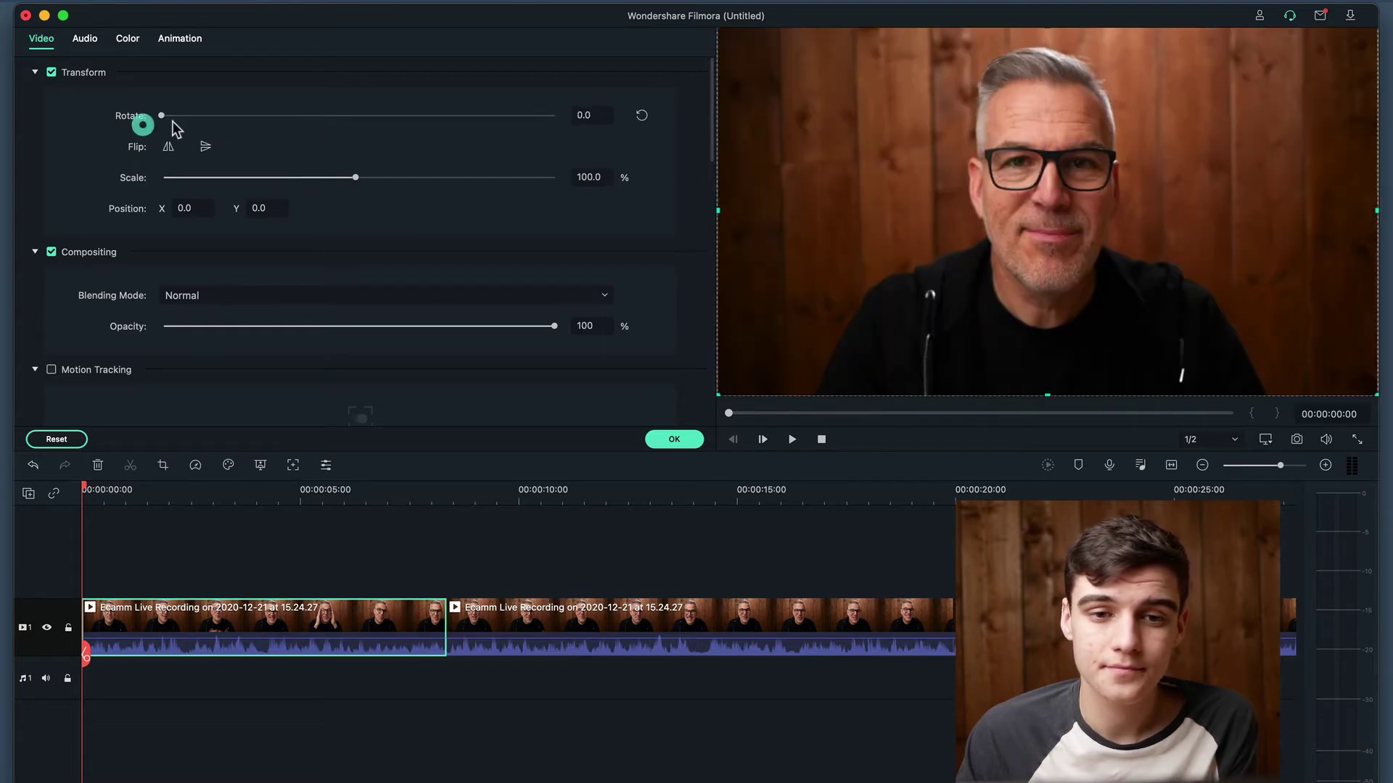
{"action": "left_click_drag", "start_coordinate": [612, 115], "coordinate": [351, 112]}
{"action": "left_click", "coordinate": [169, 115]}
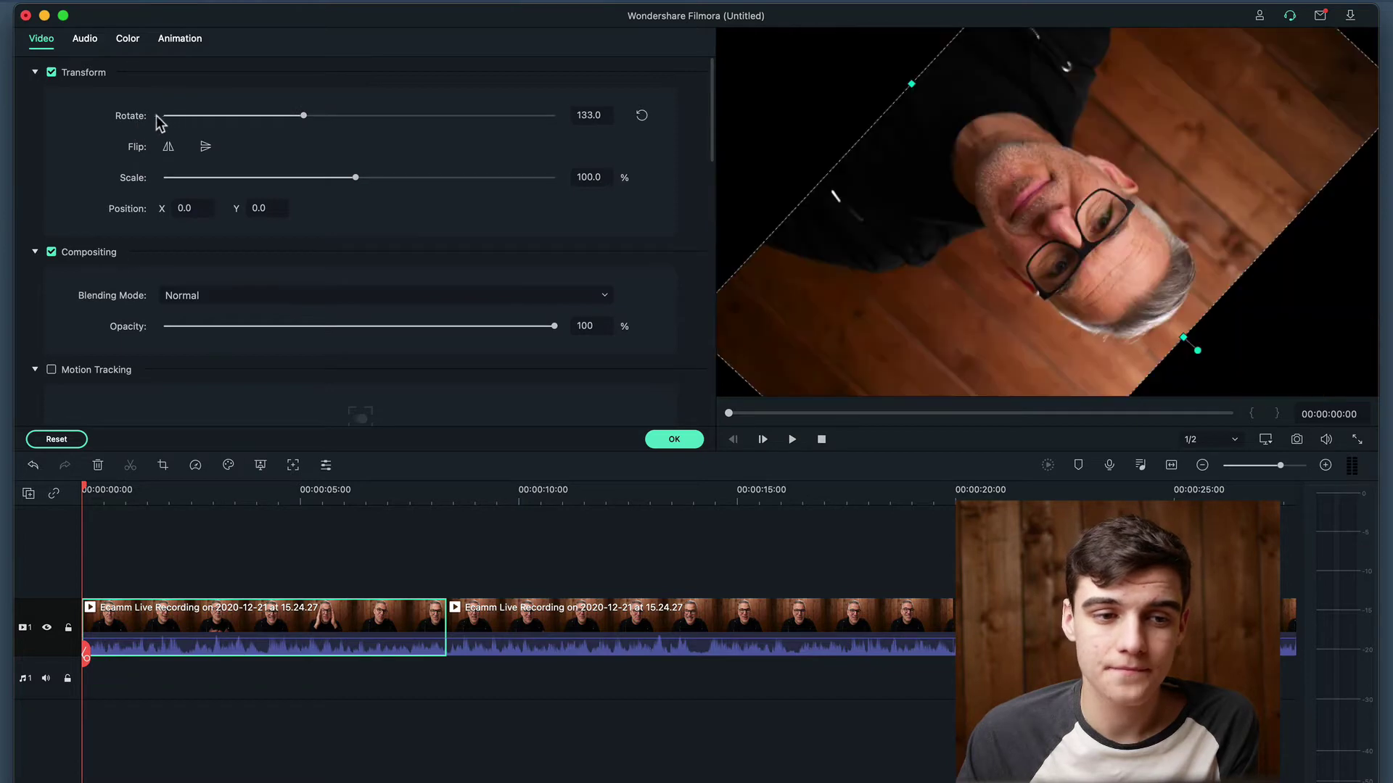
{"action": "left_click_drag", "start_coordinate": [125, 120], "coordinate": [94, 115]}
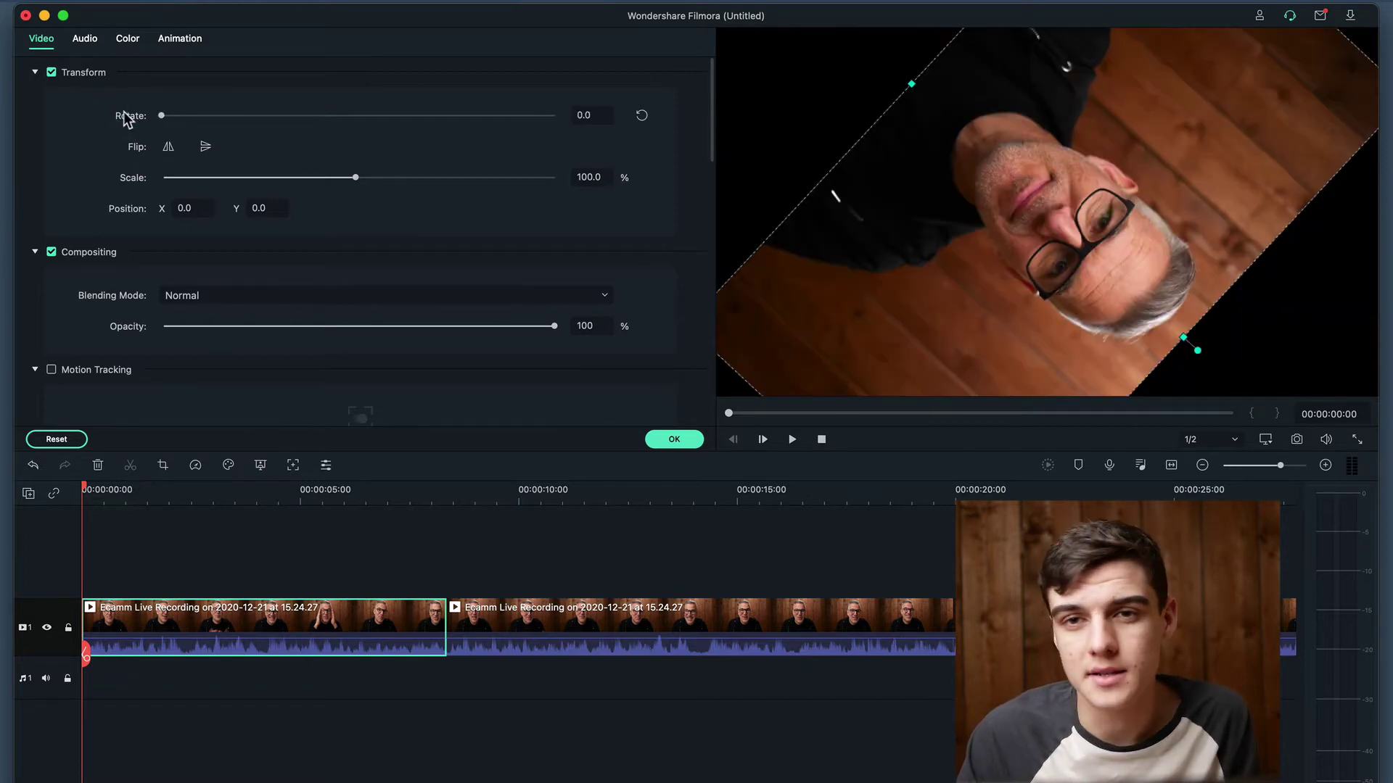
Toggle Flip horizontal and Flip vertical on and off, leaving the clip unmirrored.
{"action": "left_click", "coordinate": [168, 143]}
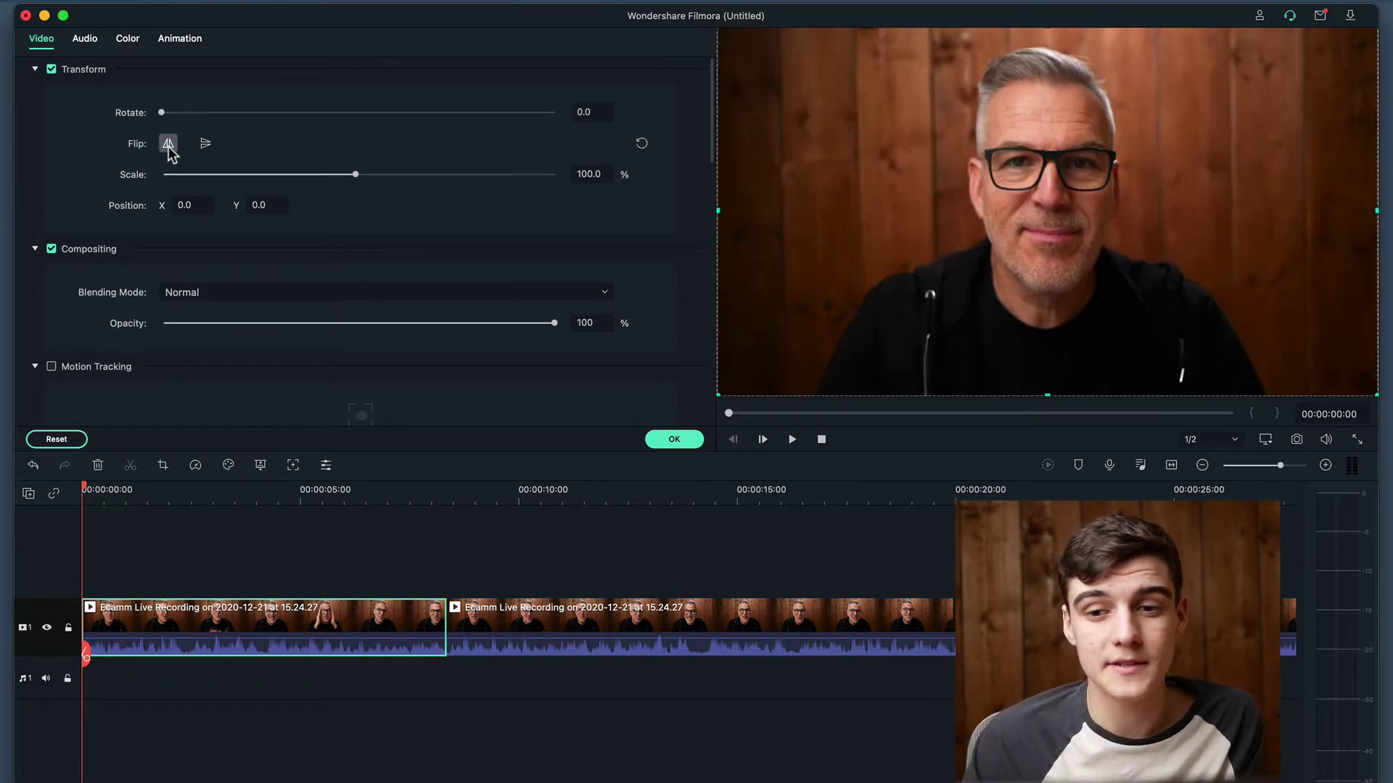
{"action": "left_click", "coordinate": [169, 144]}
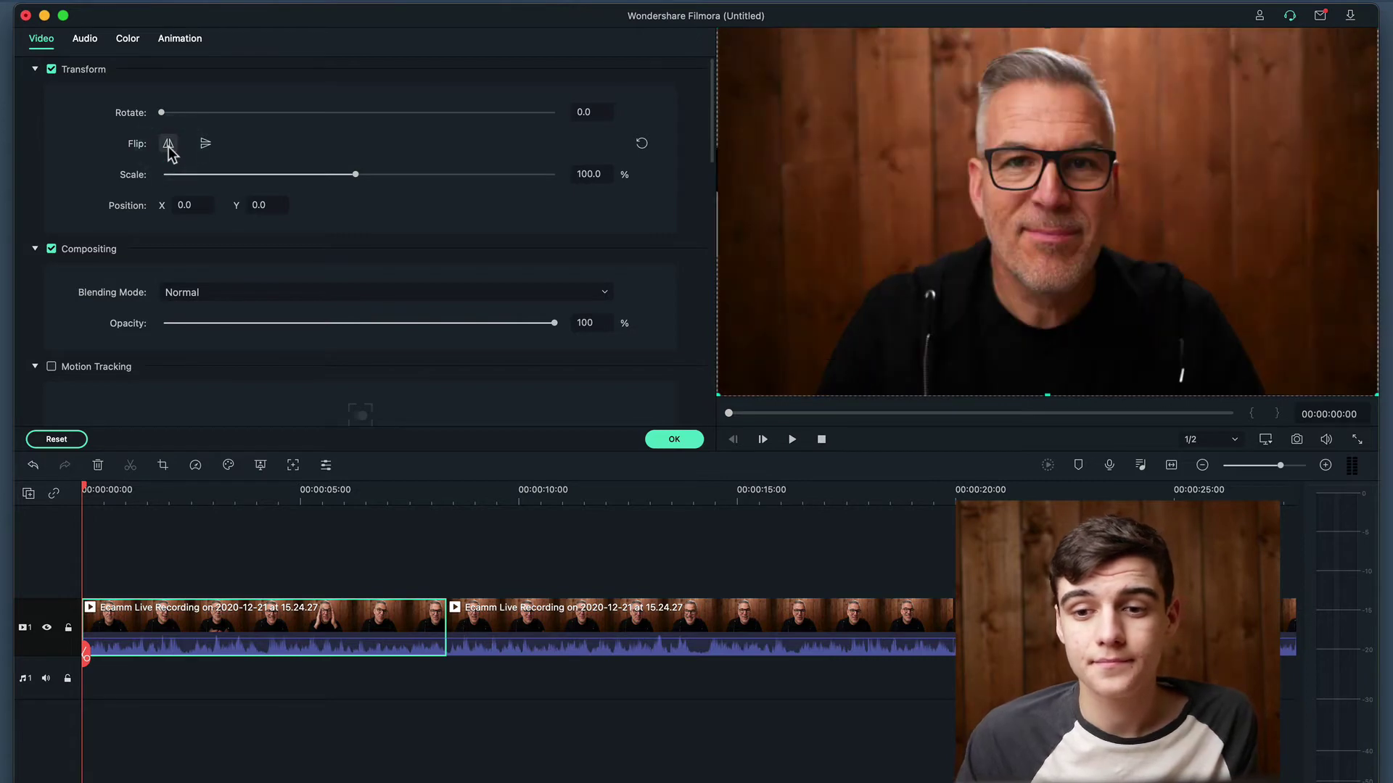
{"action": "left_click", "coordinate": [206, 144]}
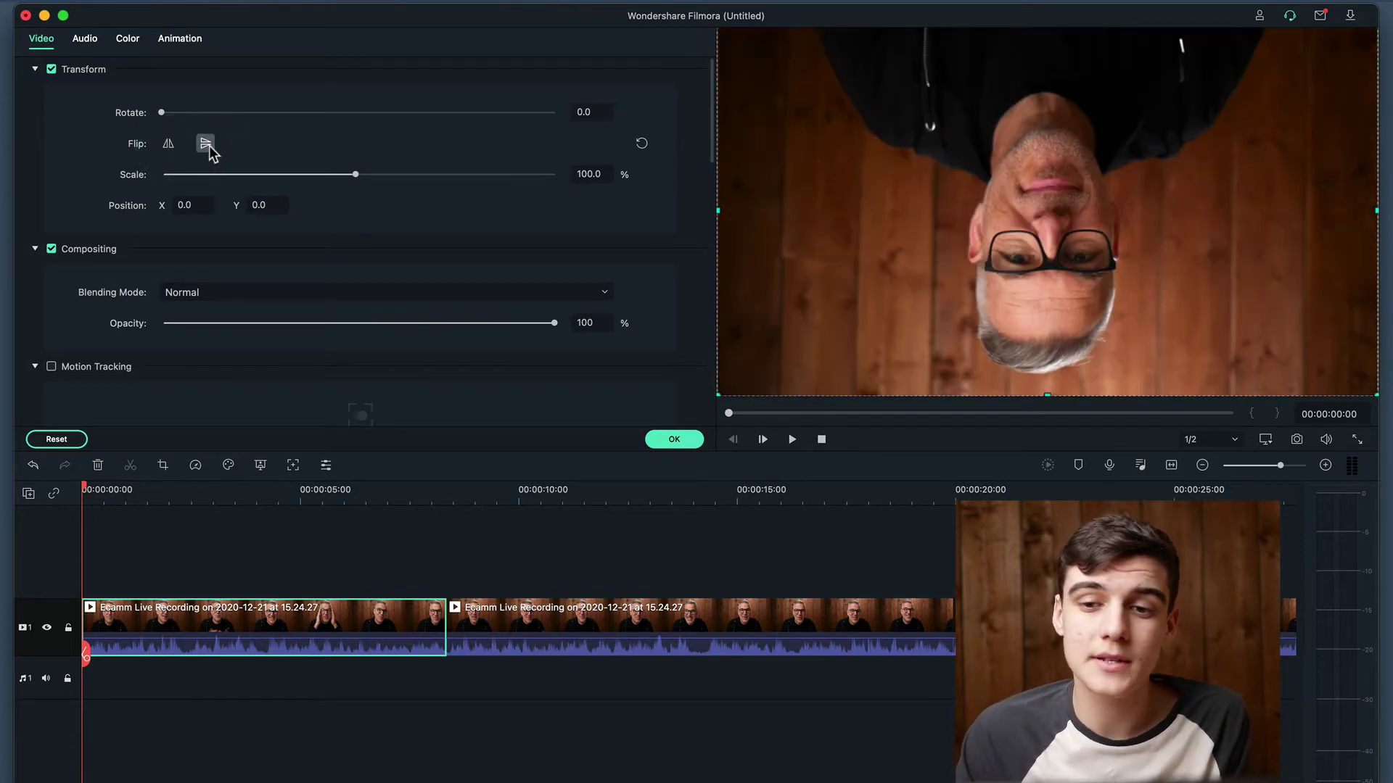
{"action": "left_click", "coordinate": [209, 145]}
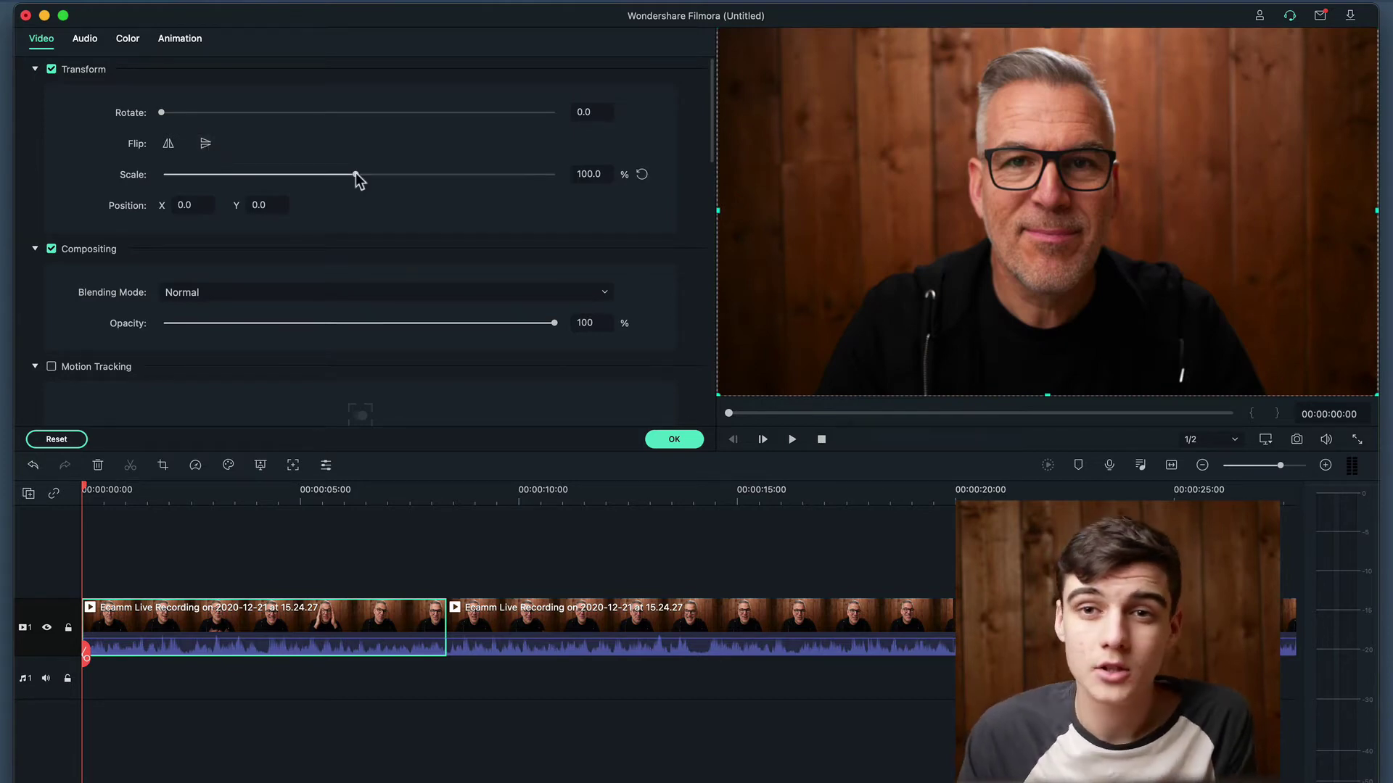
Scale the first clip down to 43.2%, try moving it in the preview, then re-centre it.
{"action": "left_click", "coordinate": [413, 175]}
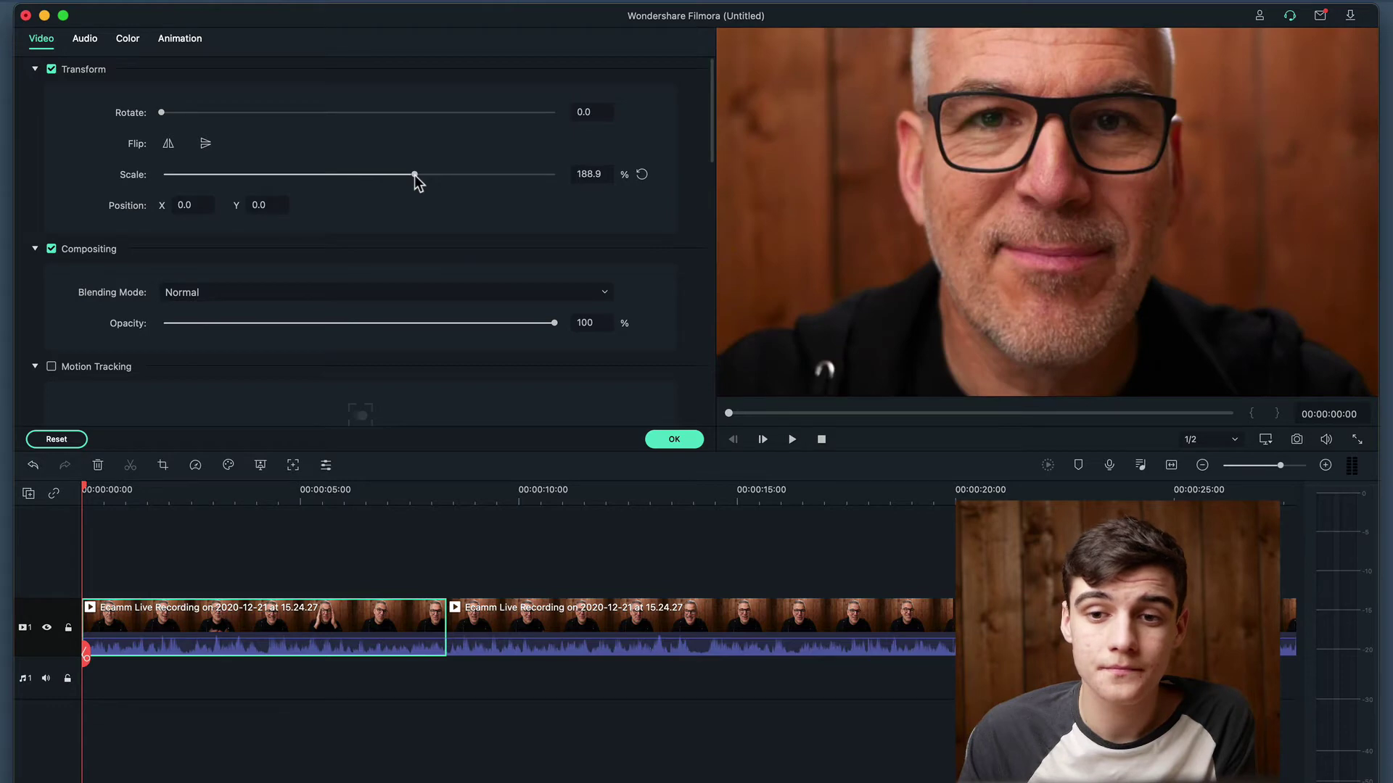
{"action": "left_click_drag", "start_coordinate": [416, 174], "coordinate": [242, 175]}
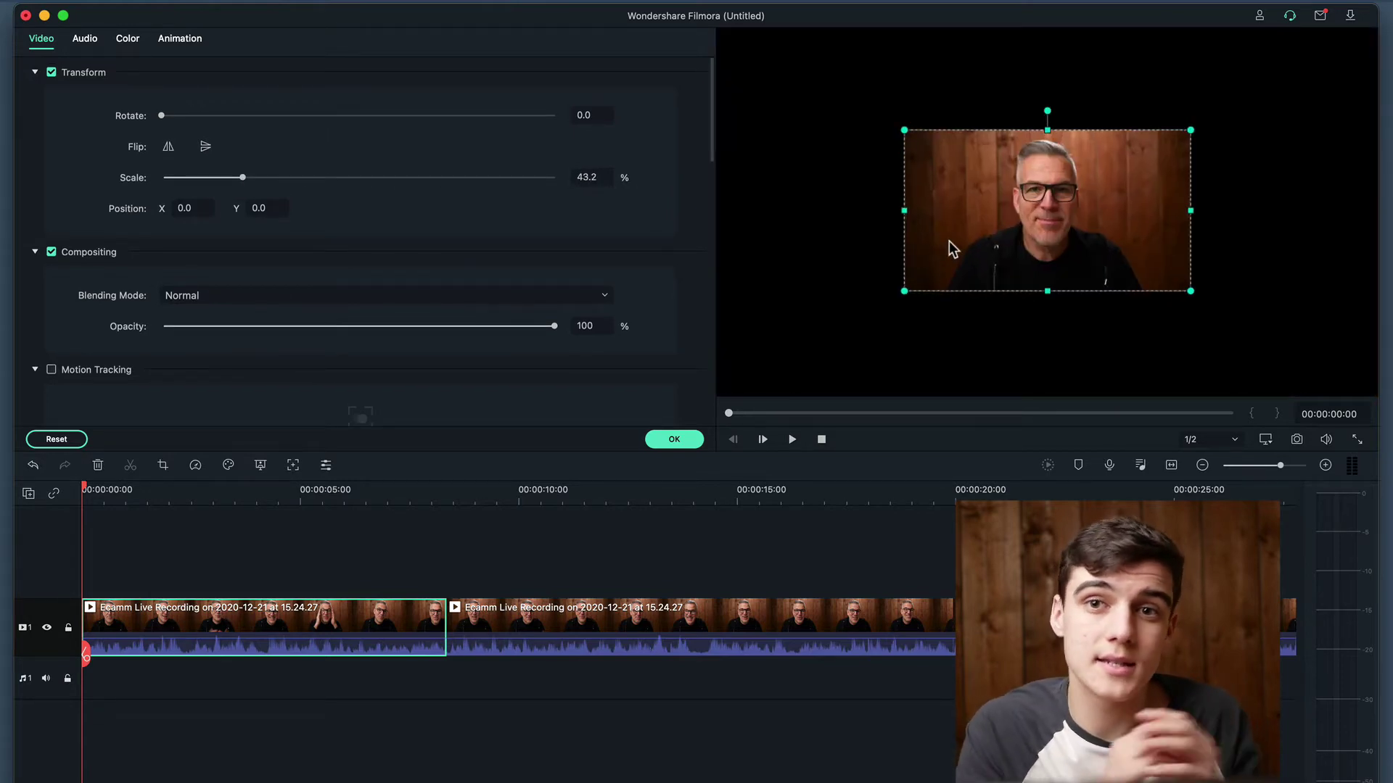
{"action": "left_click_drag", "start_coordinate": [1028, 229], "coordinate": [978, 193]}
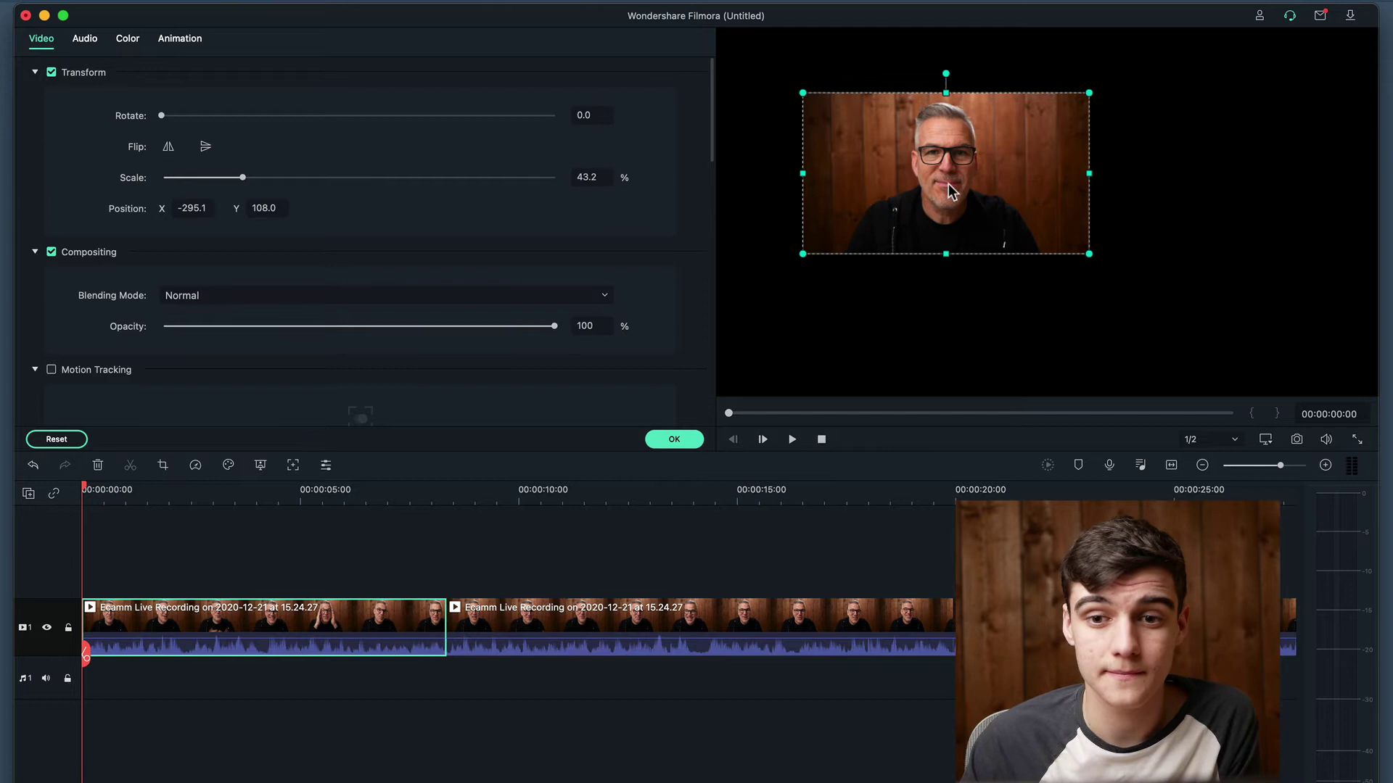
{"action": "left_click_drag", "start_coordinate": [905, 150], "coordinate": [860, 123]}
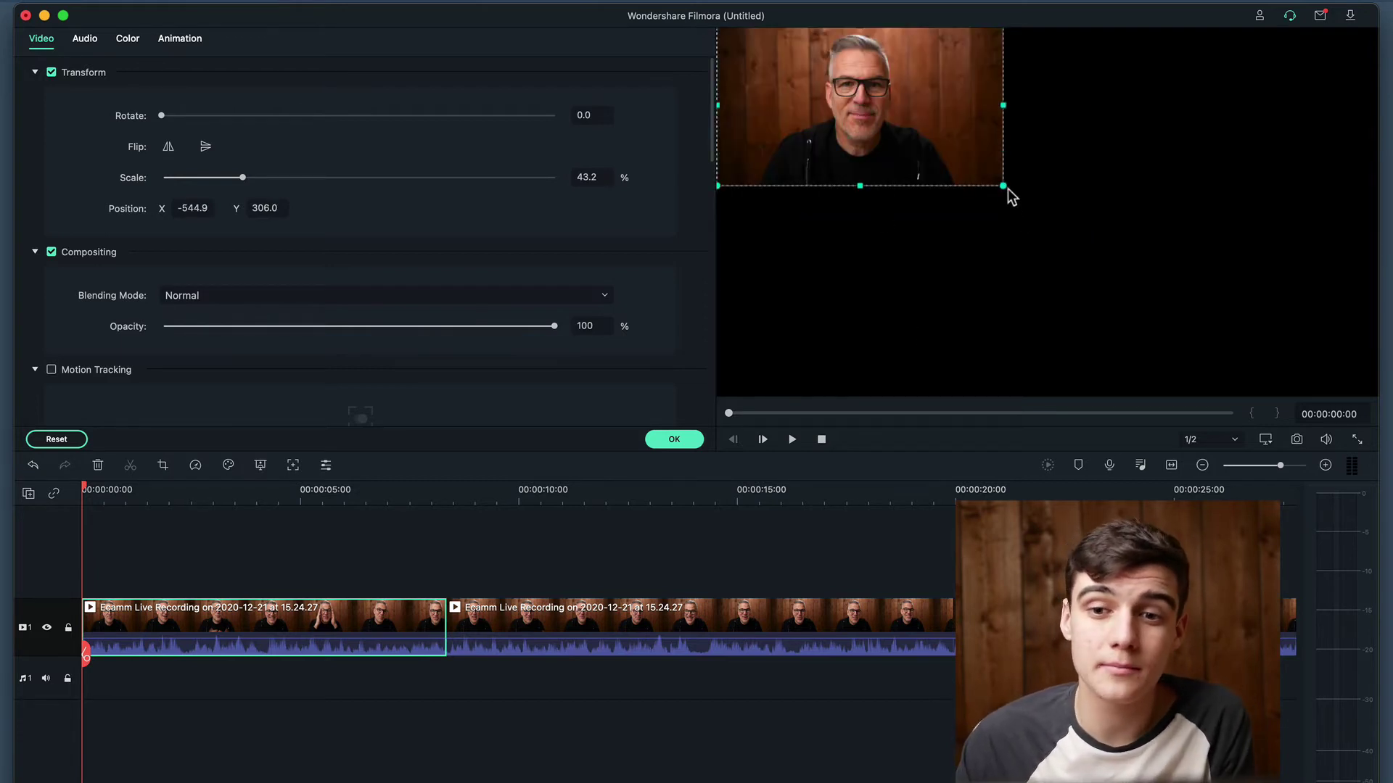
{"action": "left_click_drag", "start_coordinate": [1103, 235], "coordinate": [1368, 415]}
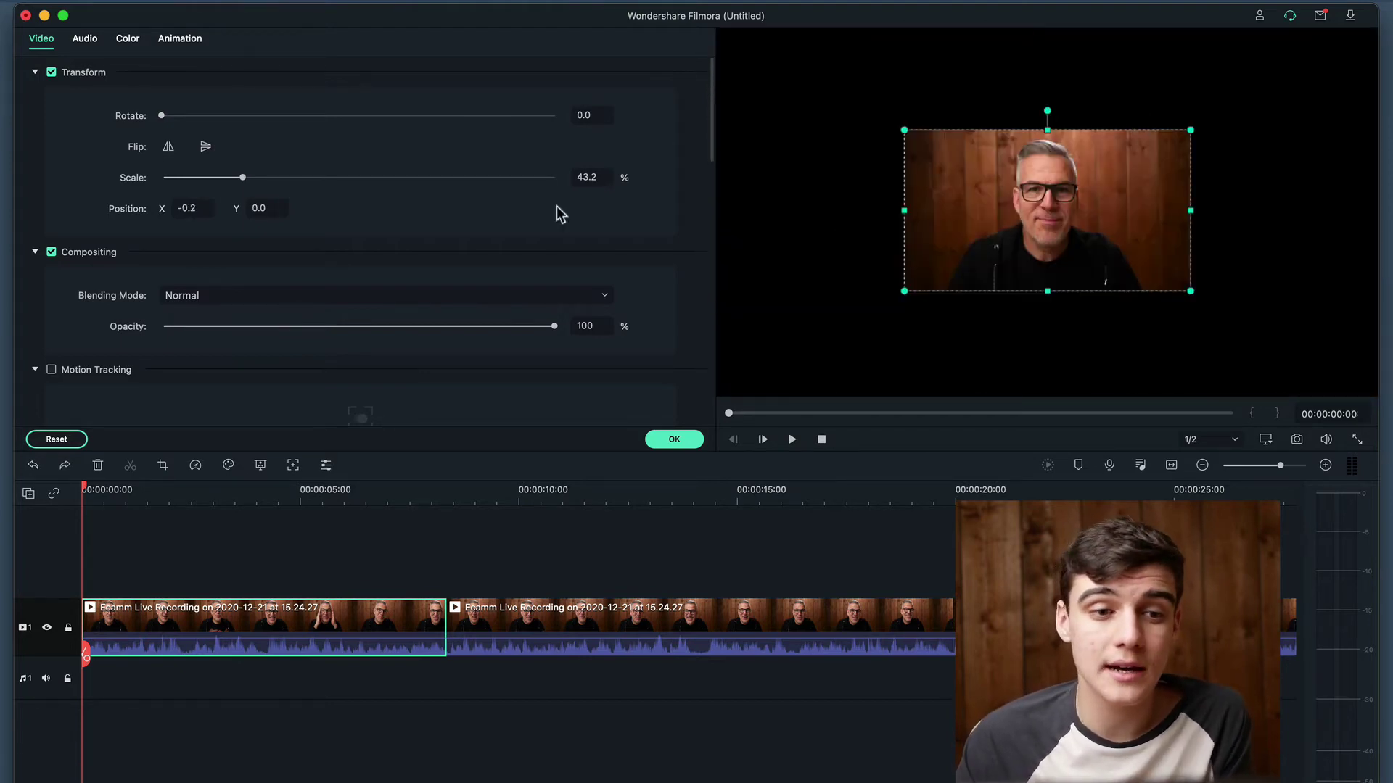
Resize the clip to 54.3% with its preview handles, undo one resize, and tilt it slightly.
{"action": "left_click_drag", "start_coordinate": [1191, 131], "coordinate": [1271, 85]}
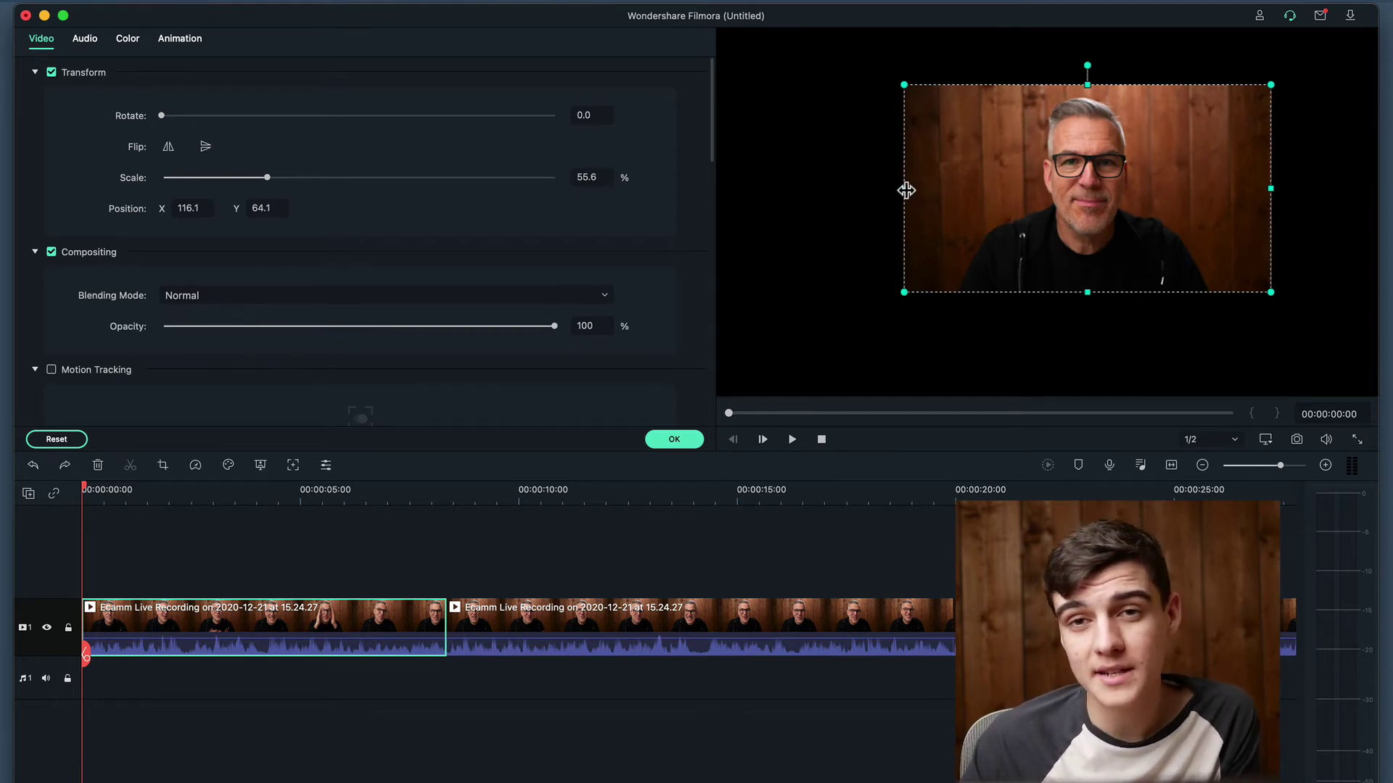
{"action": "left_click_drag", "start_coordinate": [906, 190], "coordinate": [936, 197]}
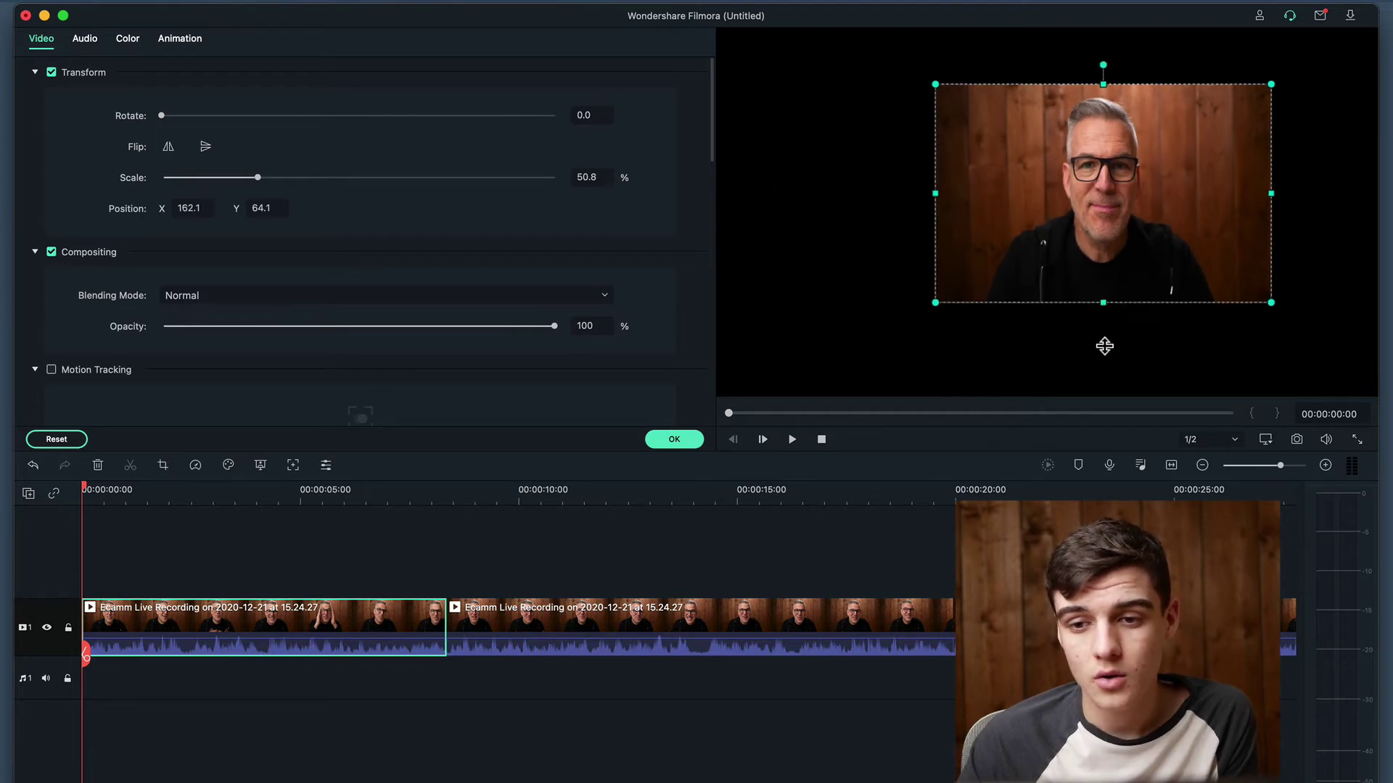
{"action": "key", "text": "super+z"}
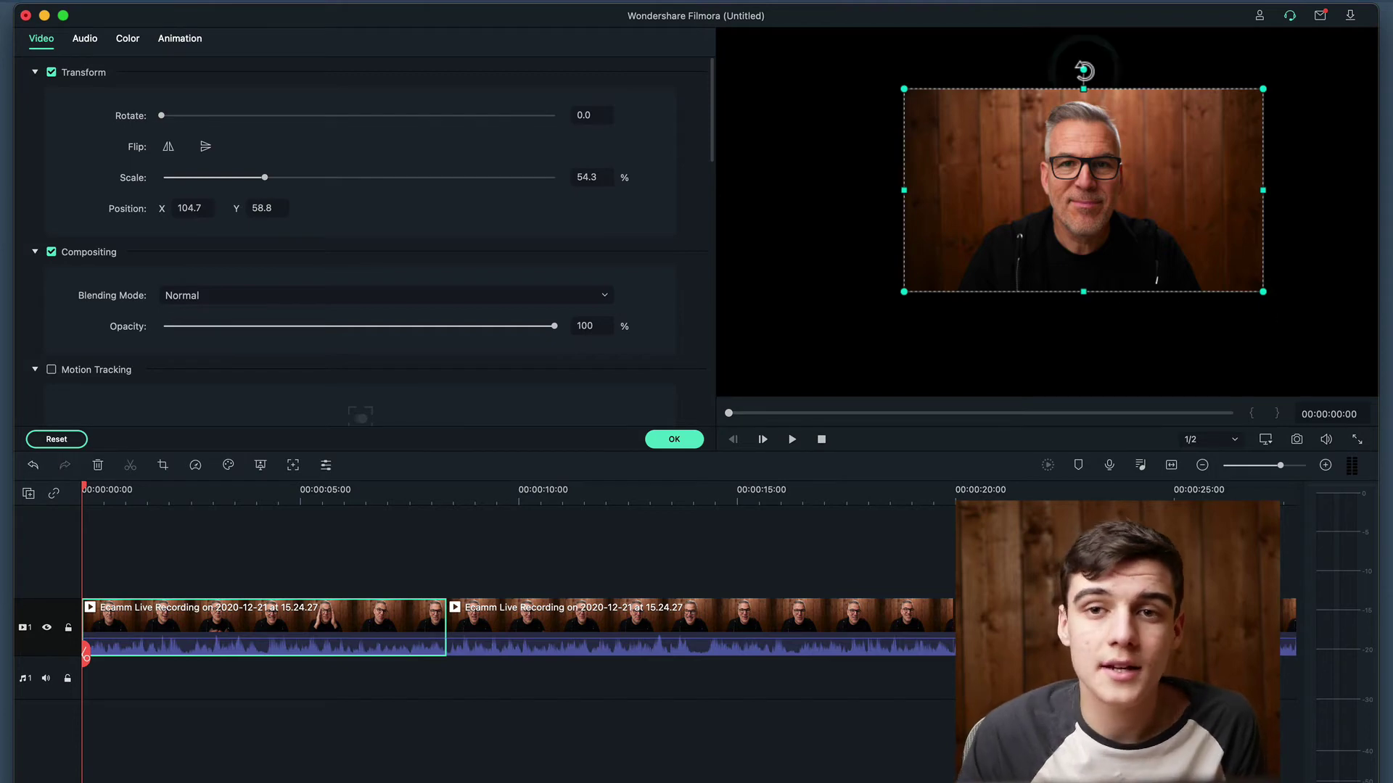
{"action": "mouse_move", "coordinate": [1067, 69]}
{"action": "left_mouse_down"}
{"action": "mouse_move", "coordinate": [1050, 69]}
{"action": "mouse_move", "coordinate": [1088, 66]}
{"action": "left_mouse_up"}
Reset rotation, keep 100% scale, and set Position X and Y to 0 to centre the clip.
{"action": "left_click", "coordinate": [591, 177]}
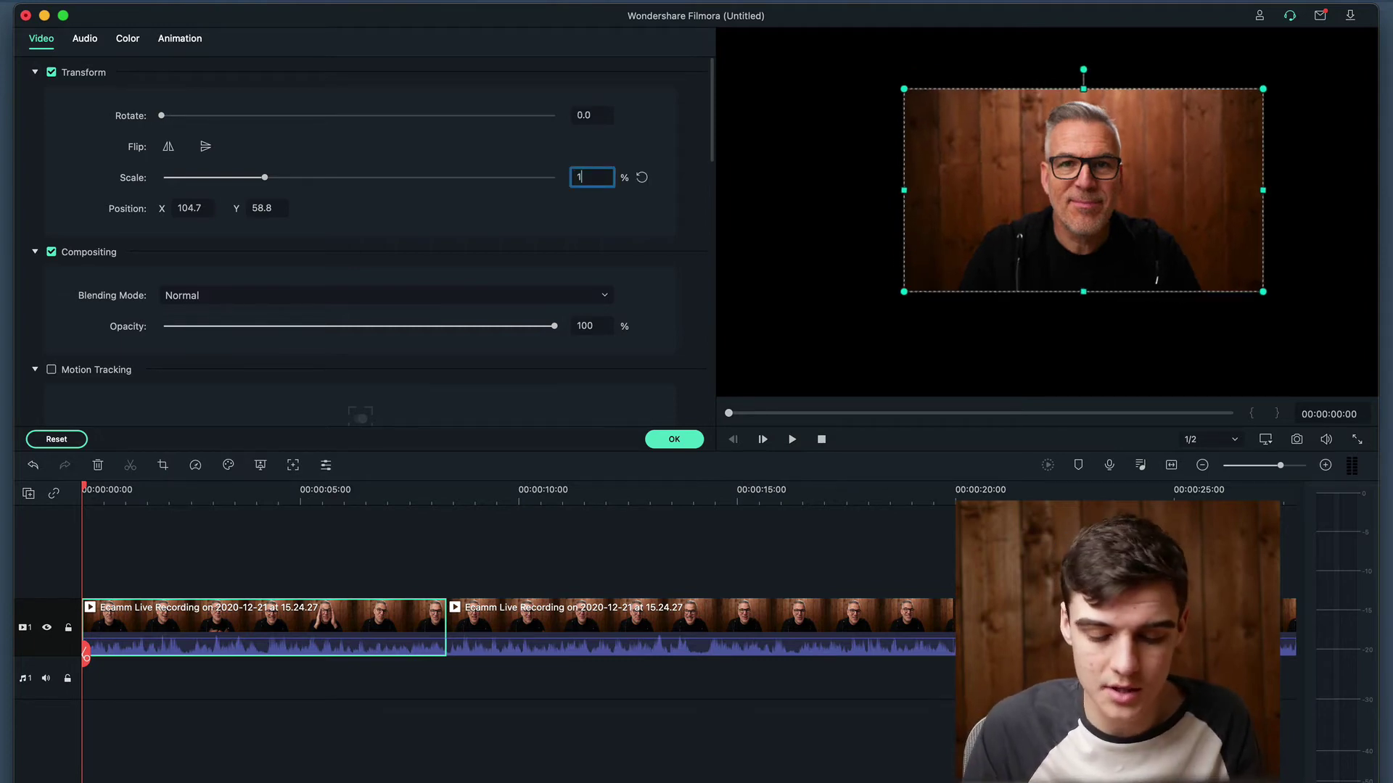
{"action": "key", "text": "Return"}
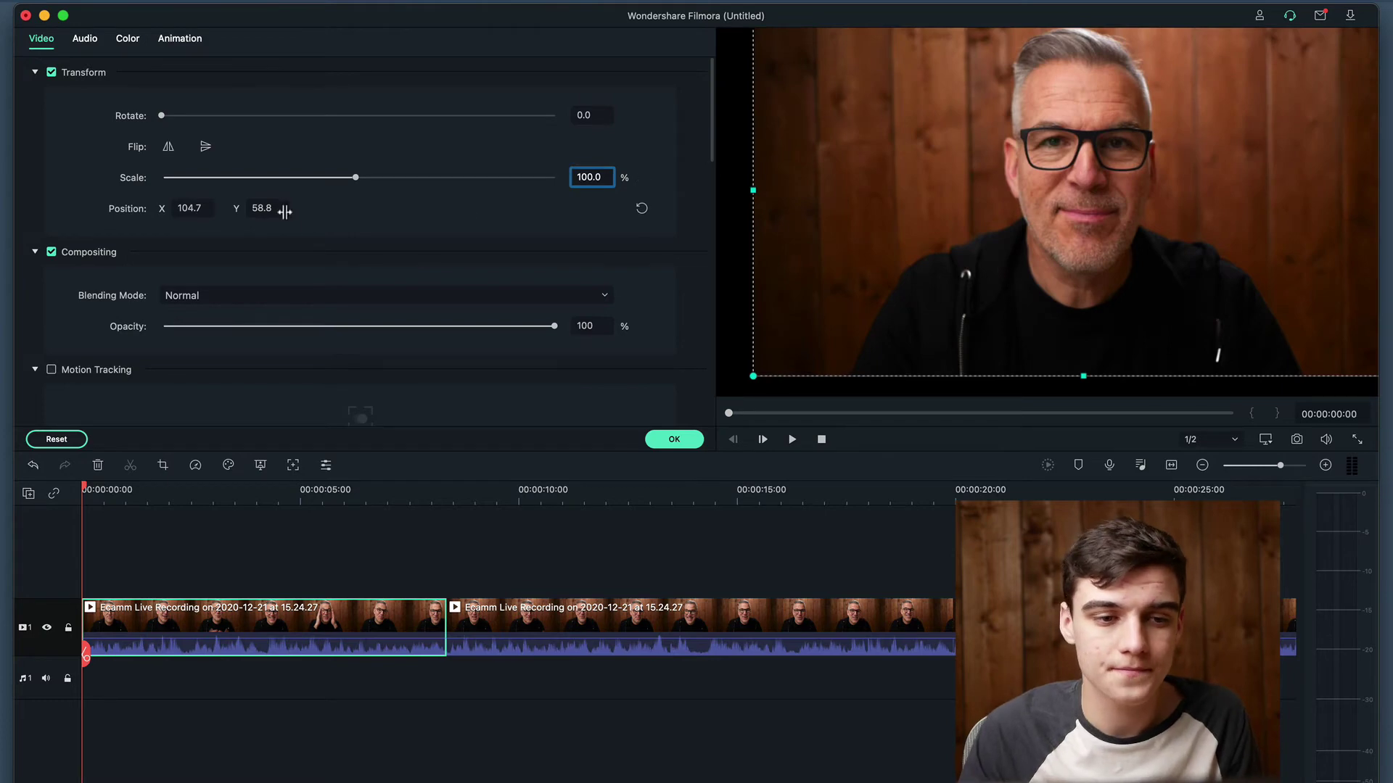
{"action": "left_click", "coordinate": [270, 208]}
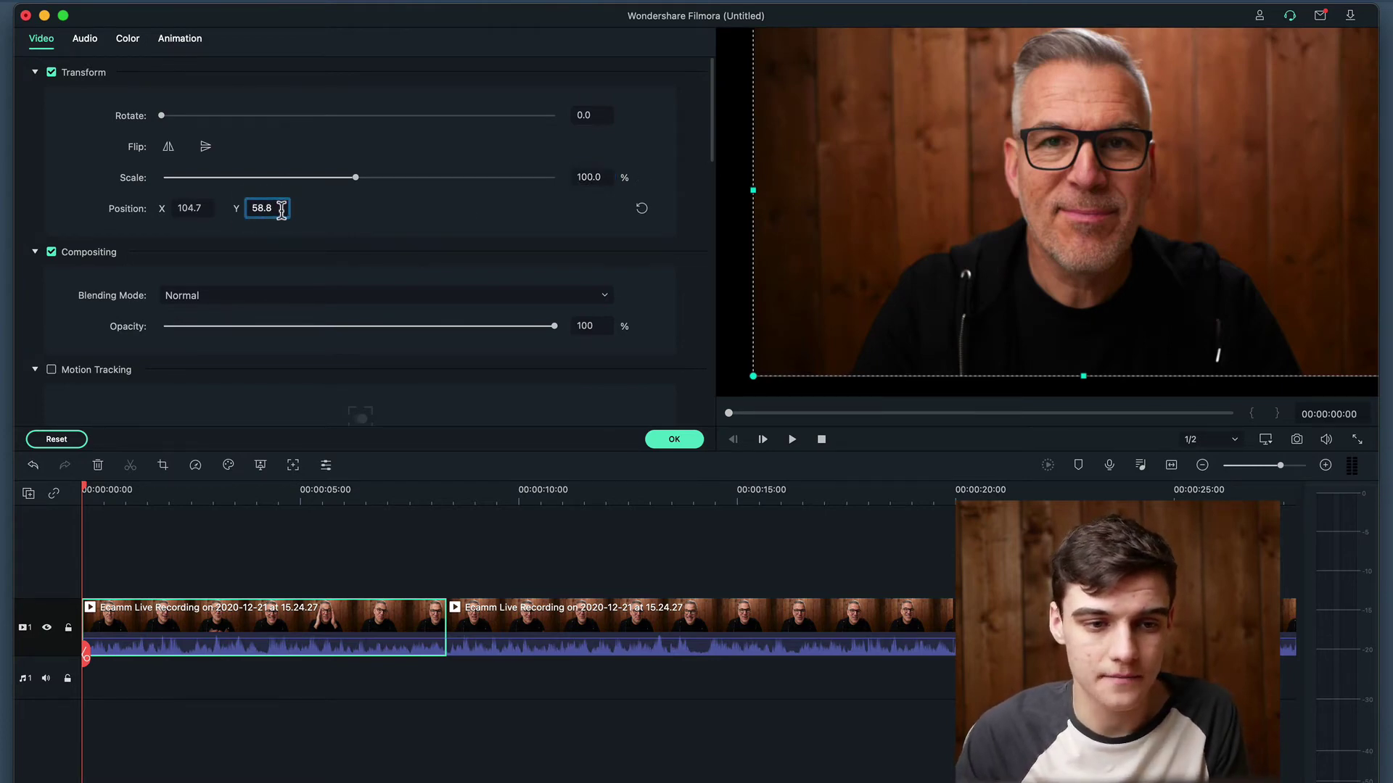
{"action": "double_click", "coordinate": [278, 209]}
{"action": "type", "text": "58."}
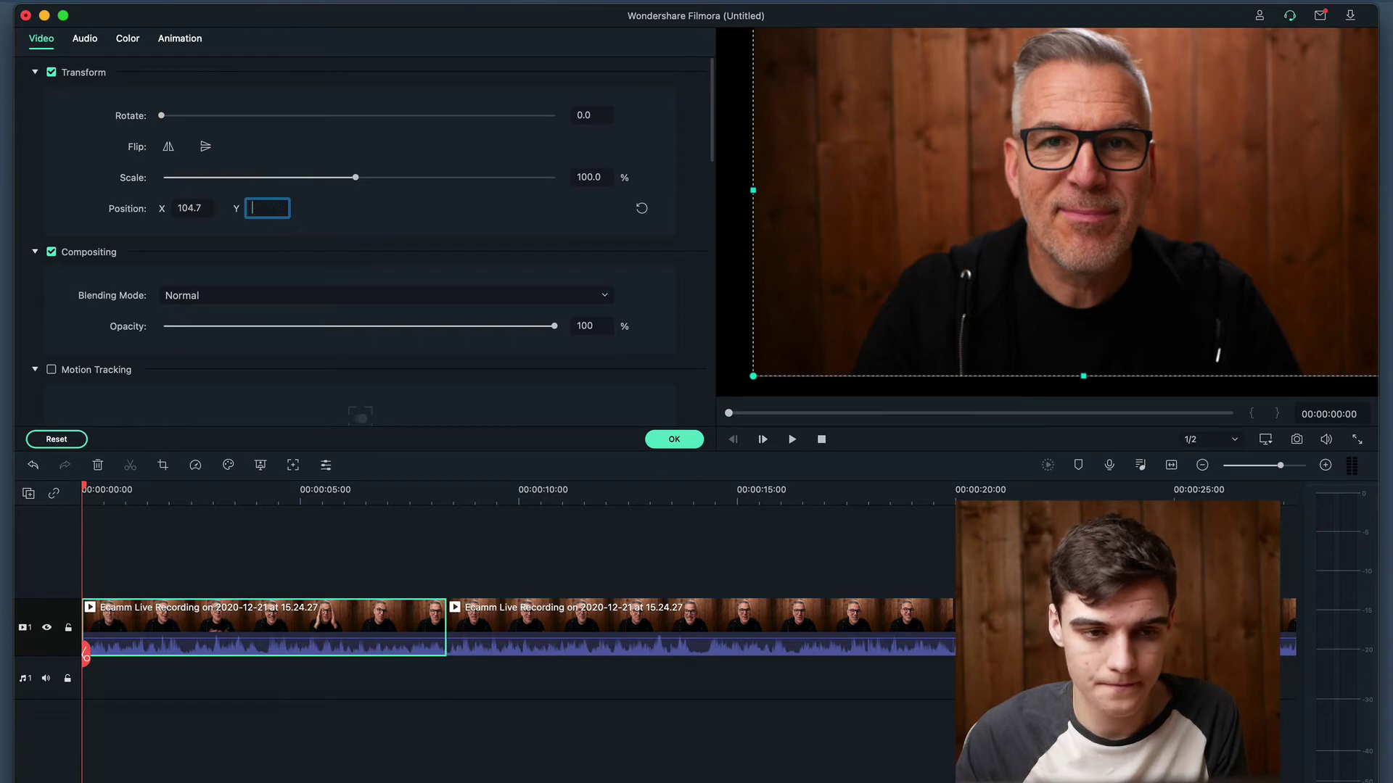
{"action": "key", "text": "Return"}
{"action": "left_click_drag", "start_coordinate": [821, 246], "coordinate": [785, 247]}
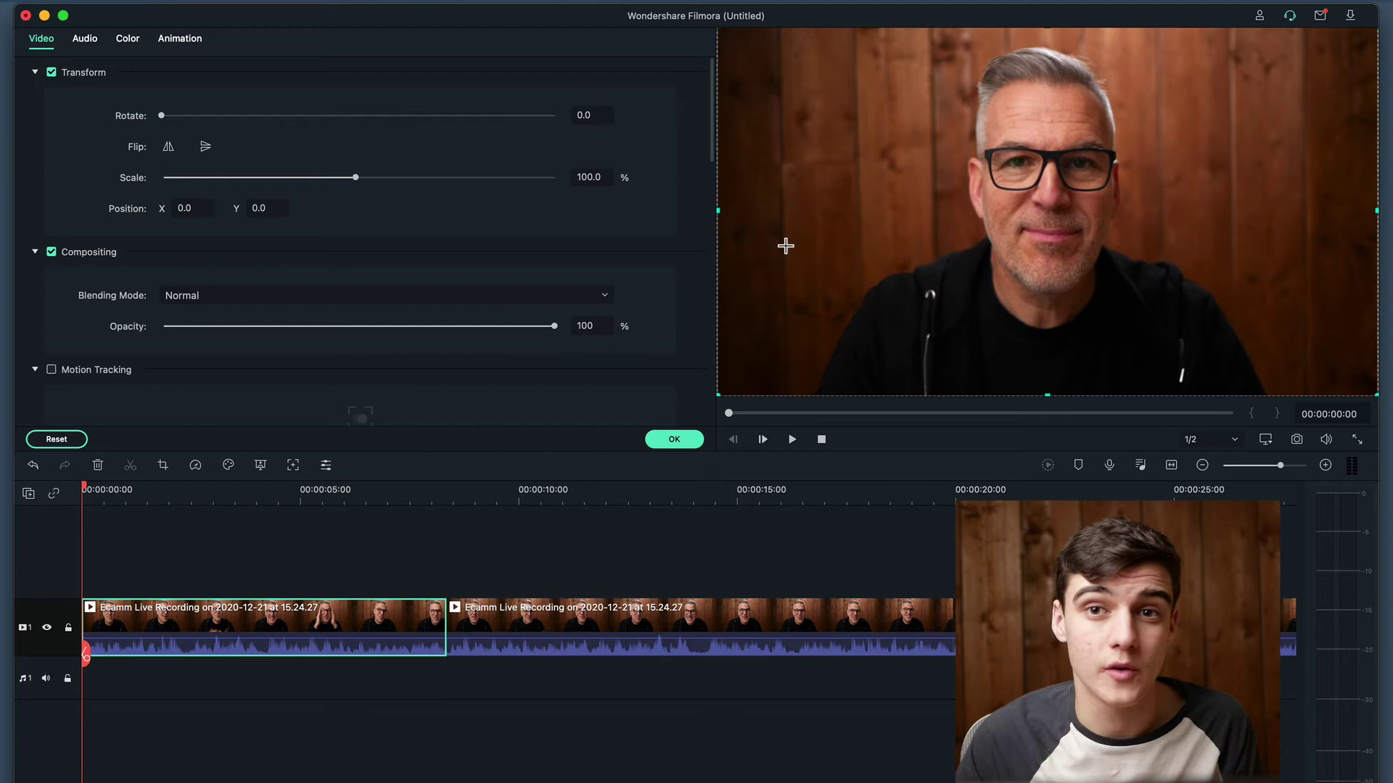
{"action": "scroll", "coordinate": [411, 203], "scroll_direction": "down", "scroll_amount": 1}
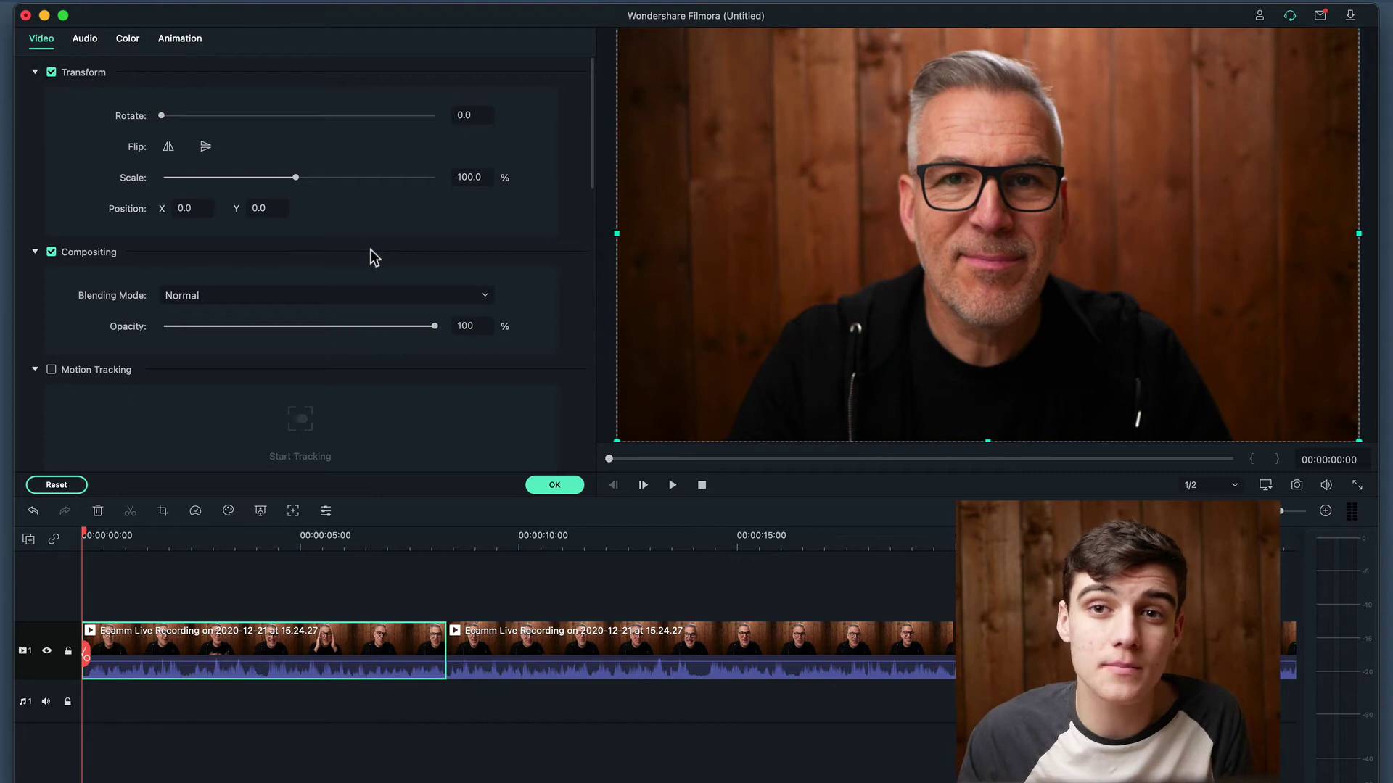
Confirm the clip settings, then drag the Included > Utility Crop effect onto the first timeline clip.
{"action": "left_click", "coordinate": [552, 486]}
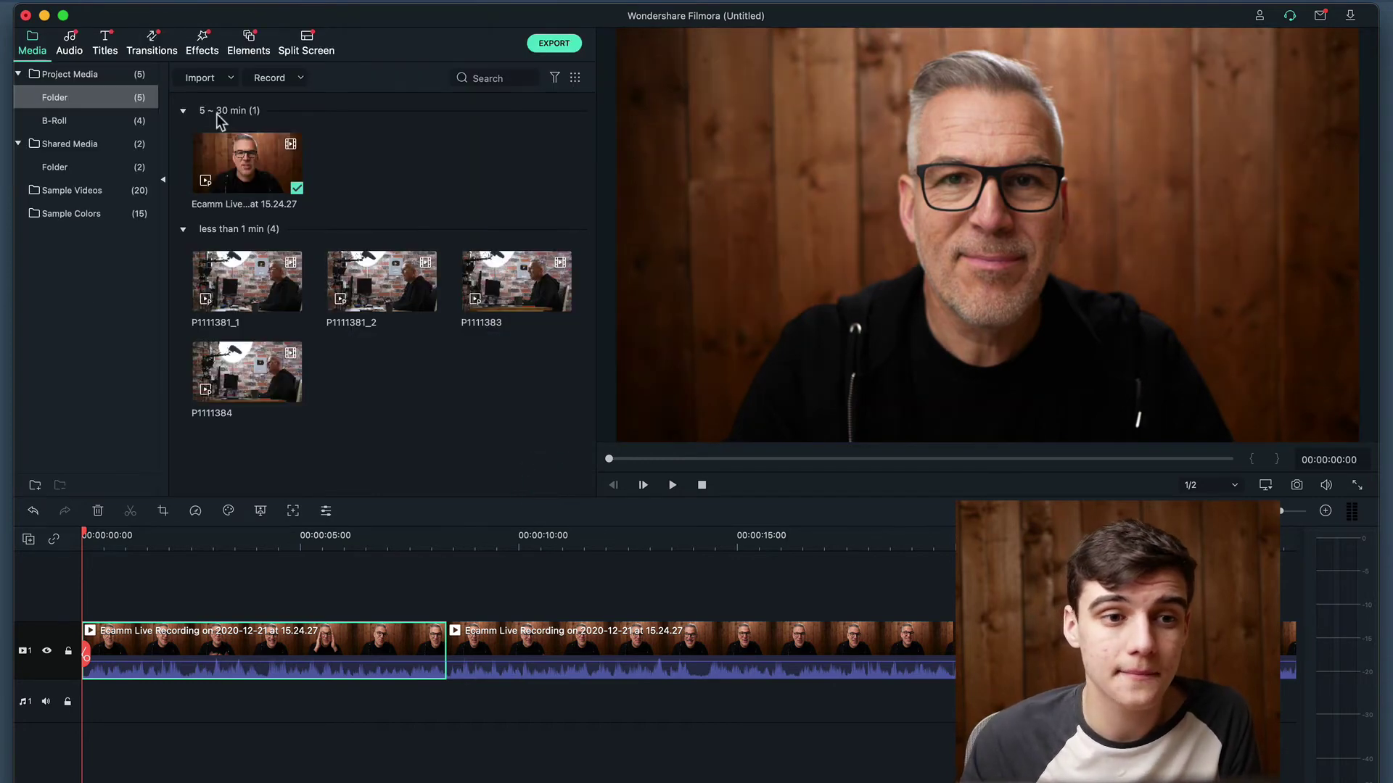
{"action": "left_click", "coordinate": [203, 44]}
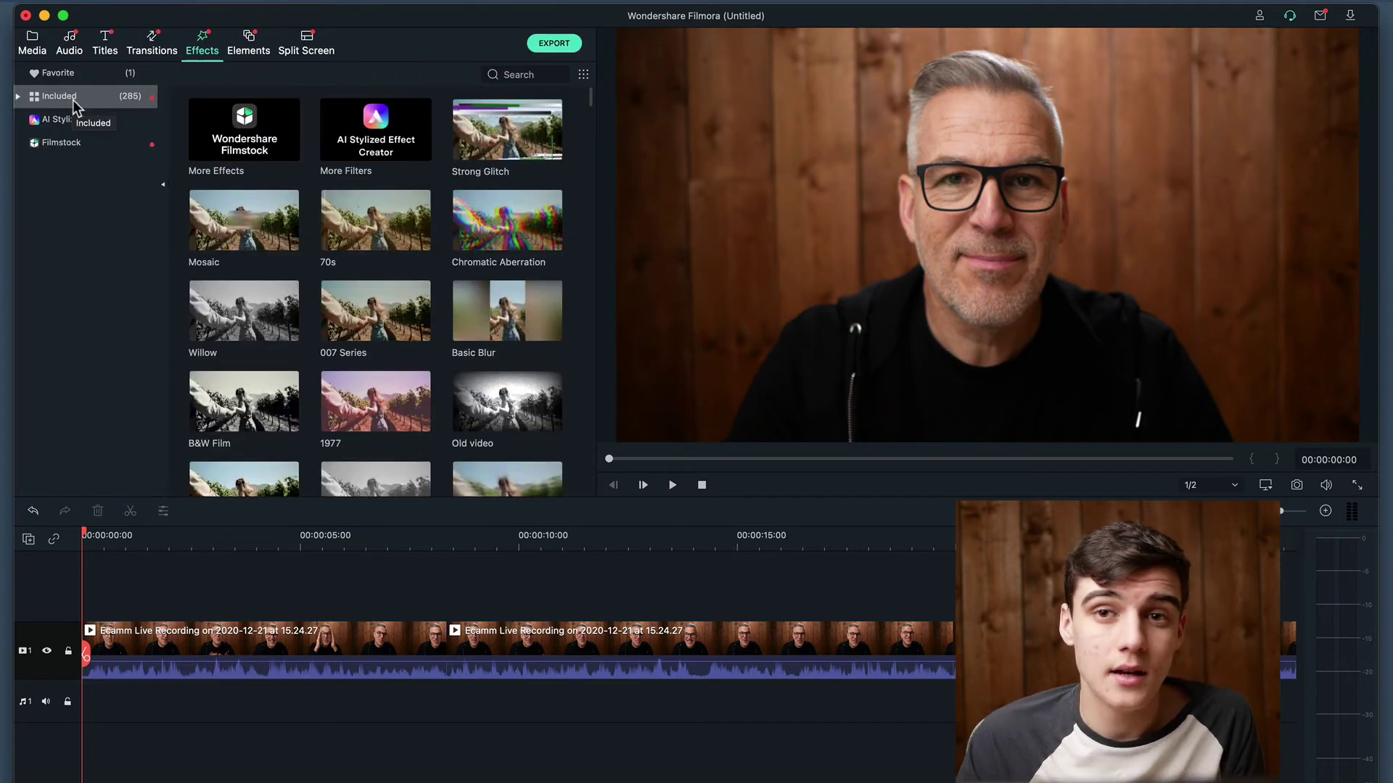
{"action": "left_click", "coordinate": [74, 98]}
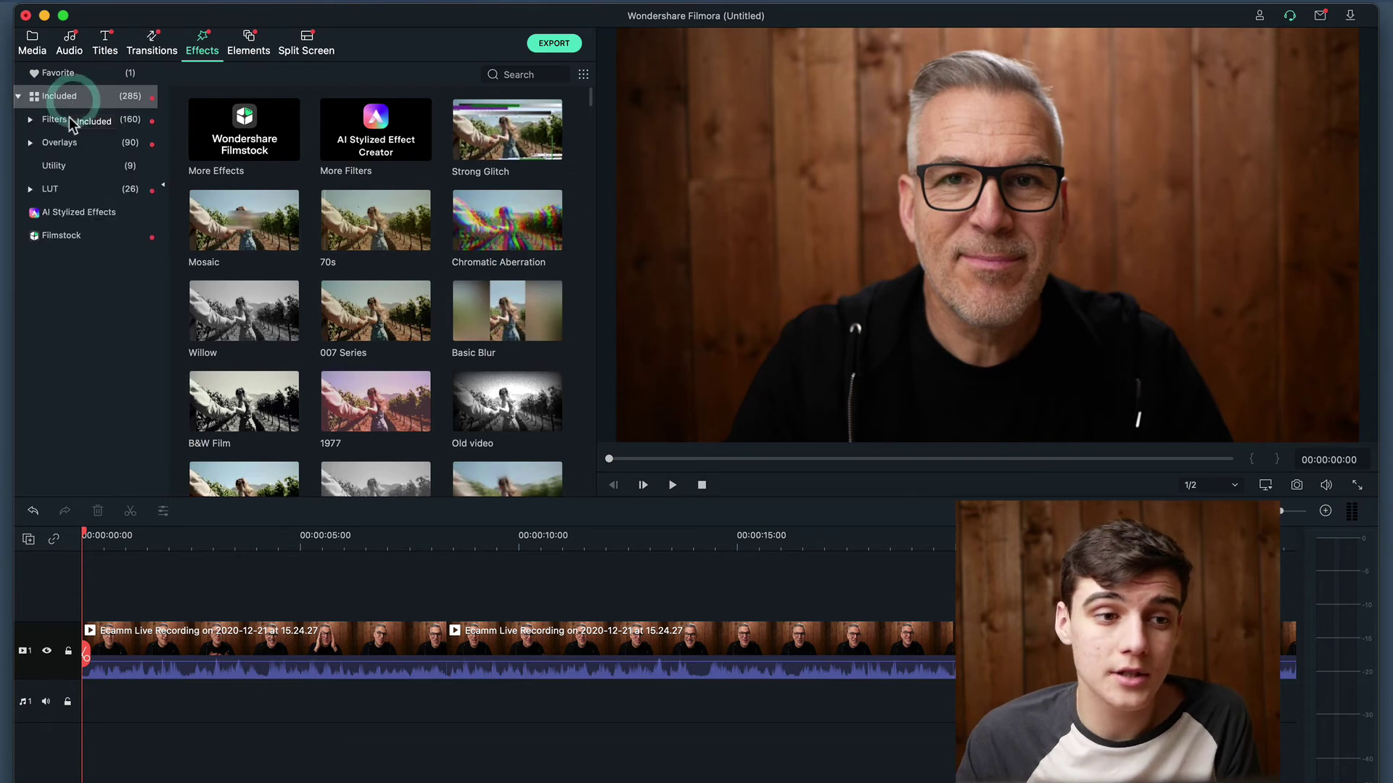
{"action": "left_click", "coordinate": [67, 166]}
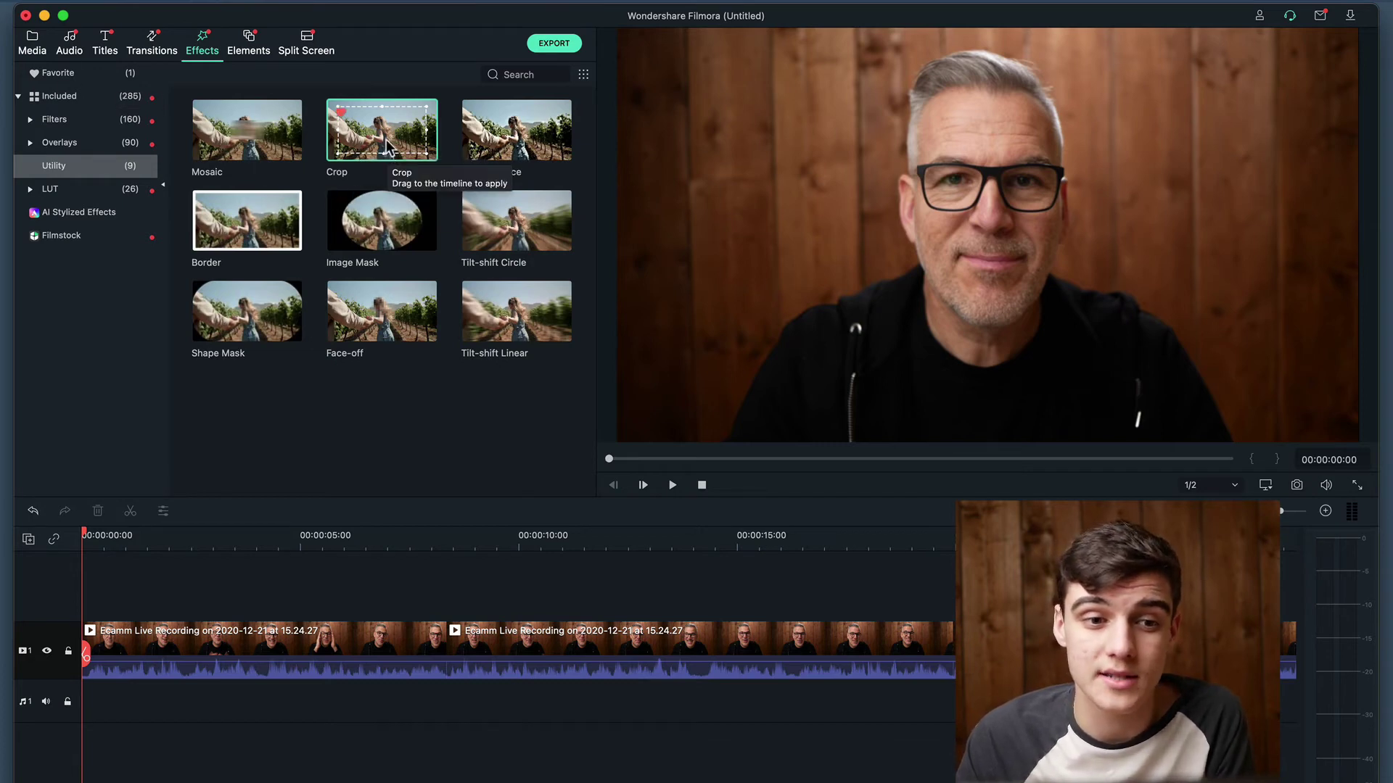
{"action": "left_click_drag", "start_coordinate": [386, 145], "coordinate": [272, 652]}
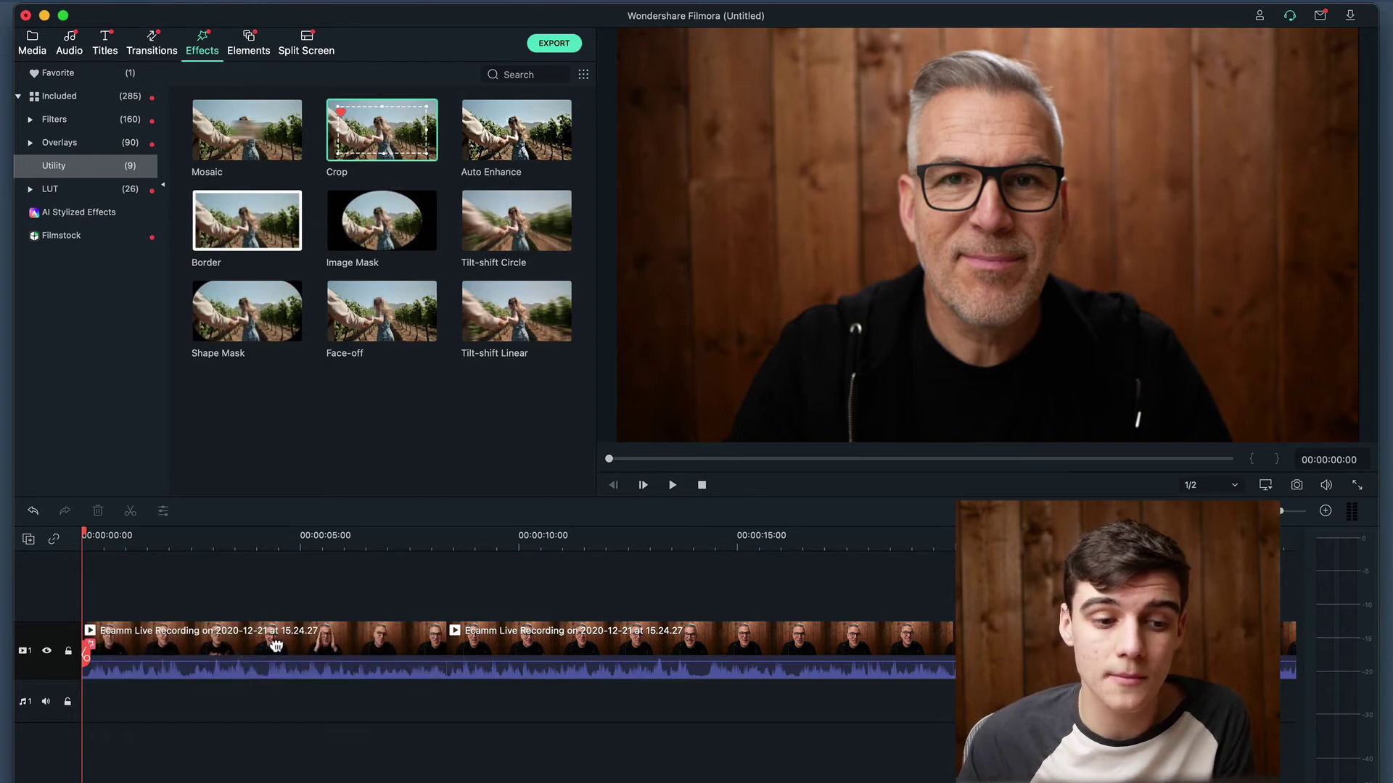
{"action": "key", "text": "space"}
{"action": "key", "text": "space"}
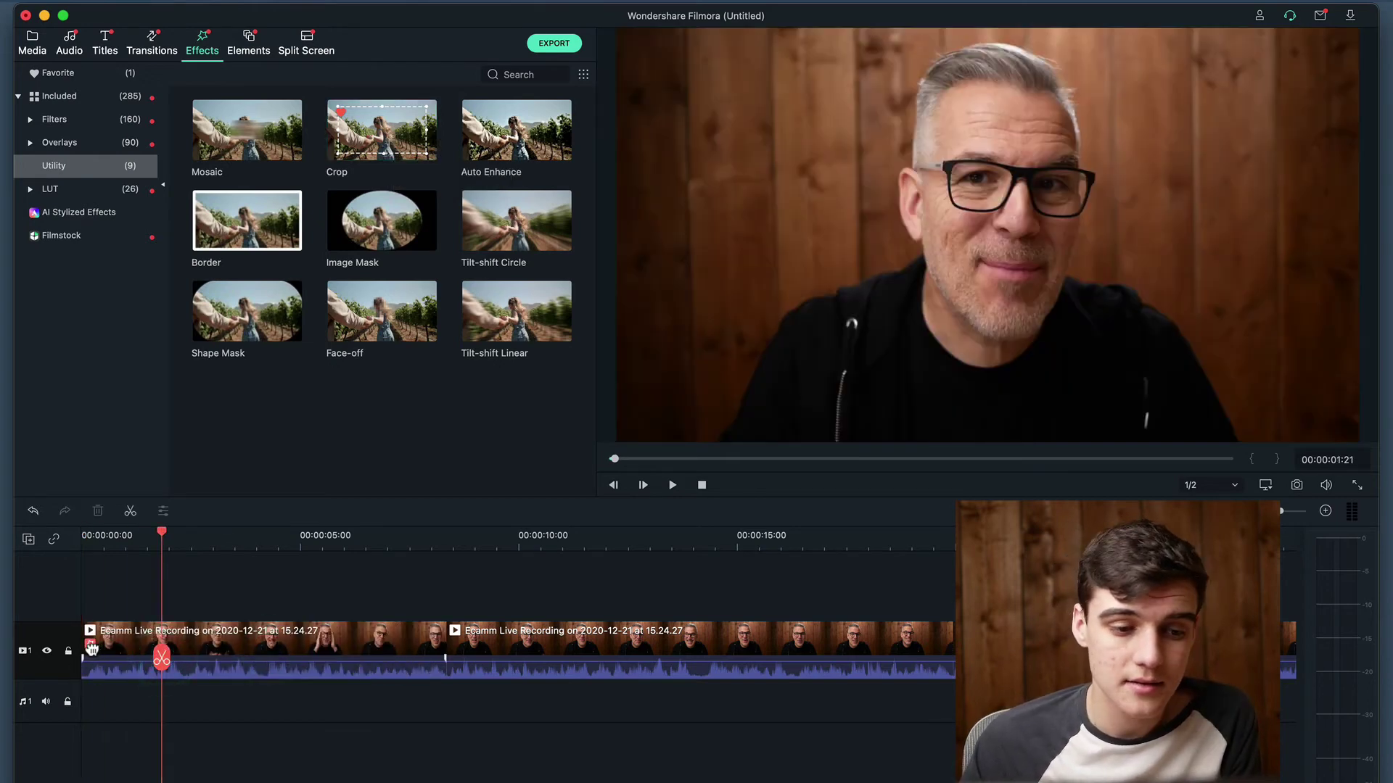
{"action": "left_click", "coordinate": [92, 647]}
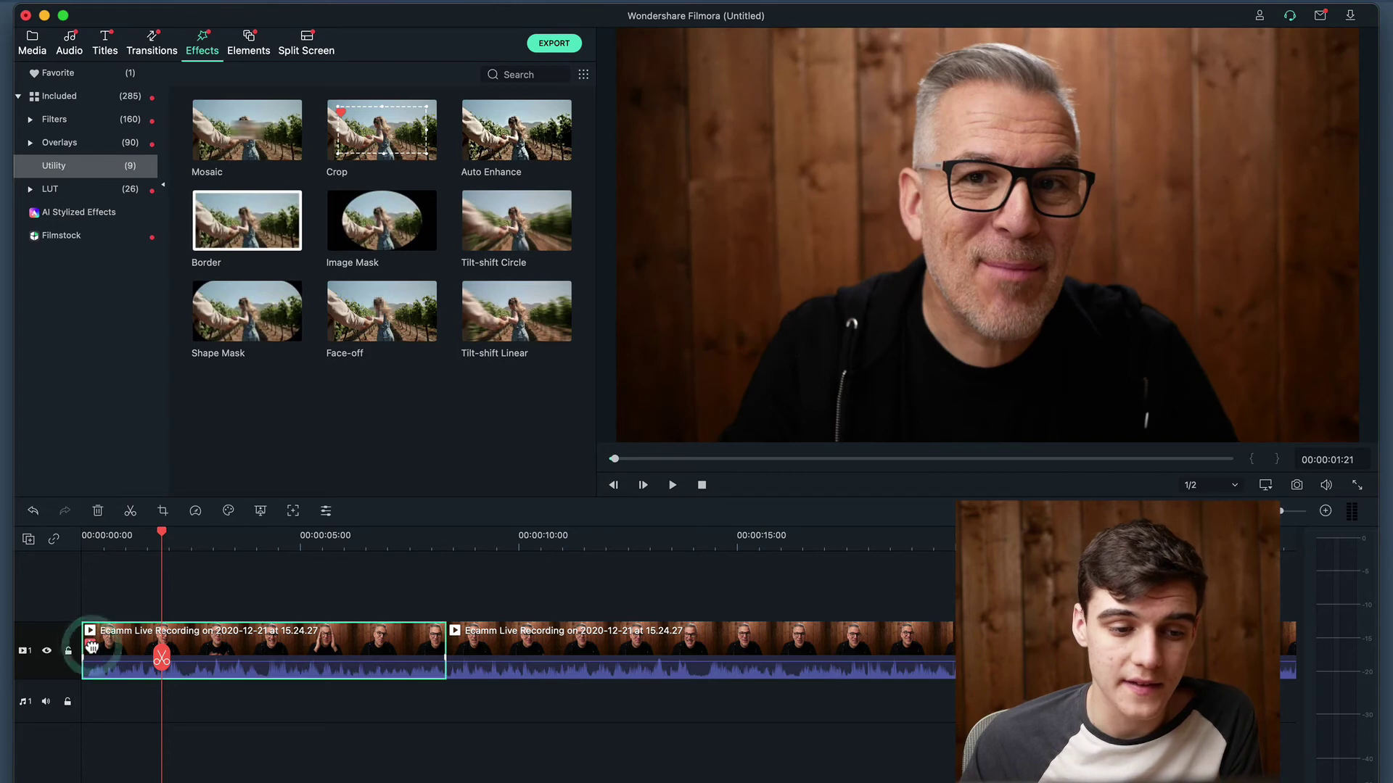
Open the first clip's Crop effect settings, trial a left crop, and undo it back to 0.
{"action": "double_click", "coordinate": [258, 647]}
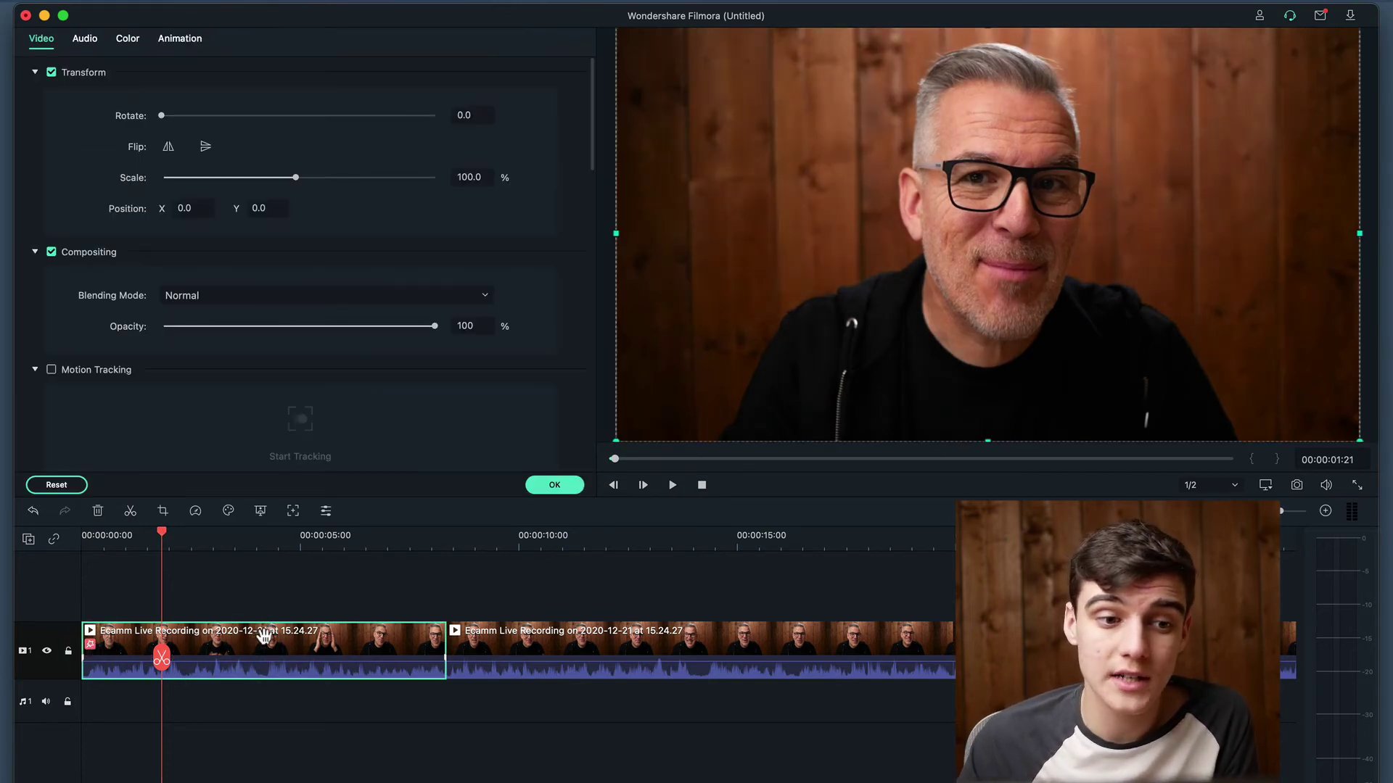
{"action": "scroll", "coordinate": [242, 373], "scroll_direction": "down", "scroll_amount": 10}
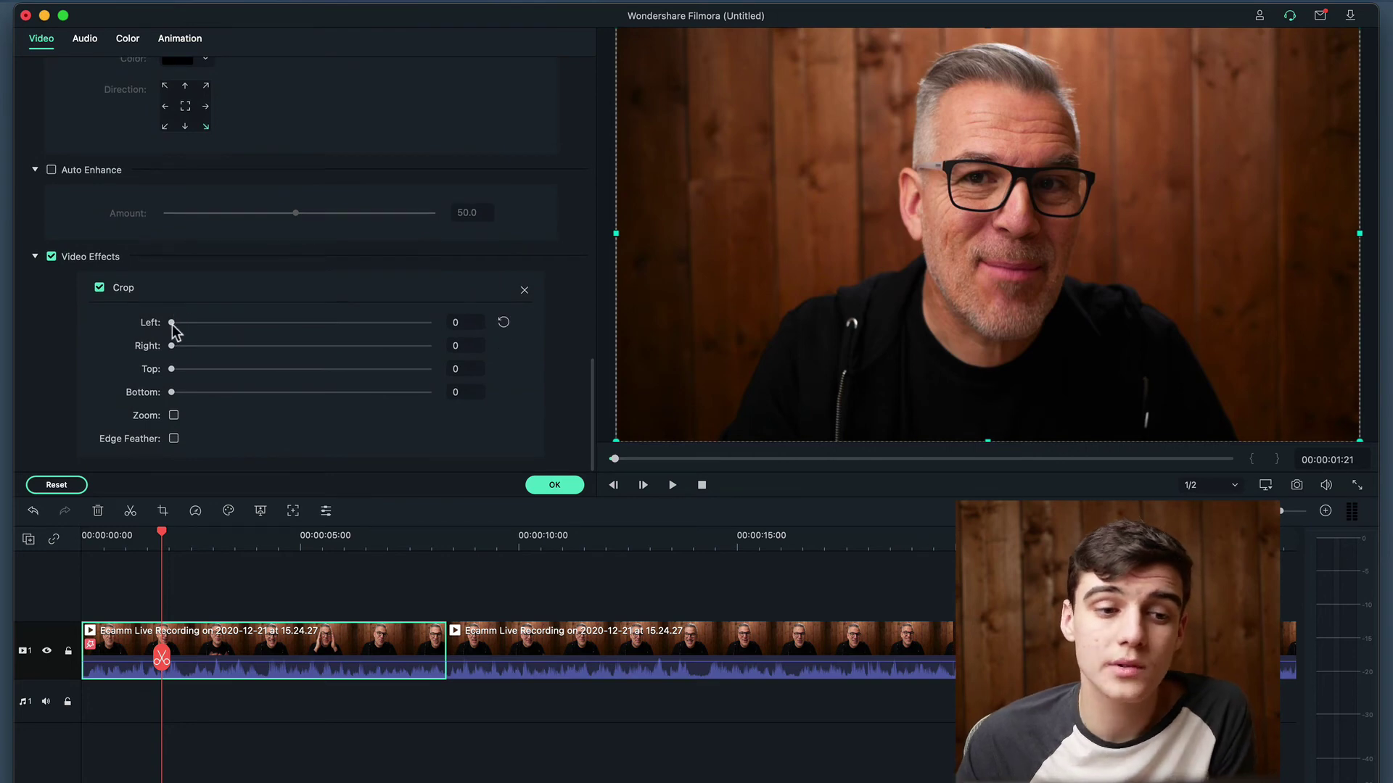
{"action": "left_click_drag", "start_coordinate": [172, 325], "coordinate": [238, 405]}
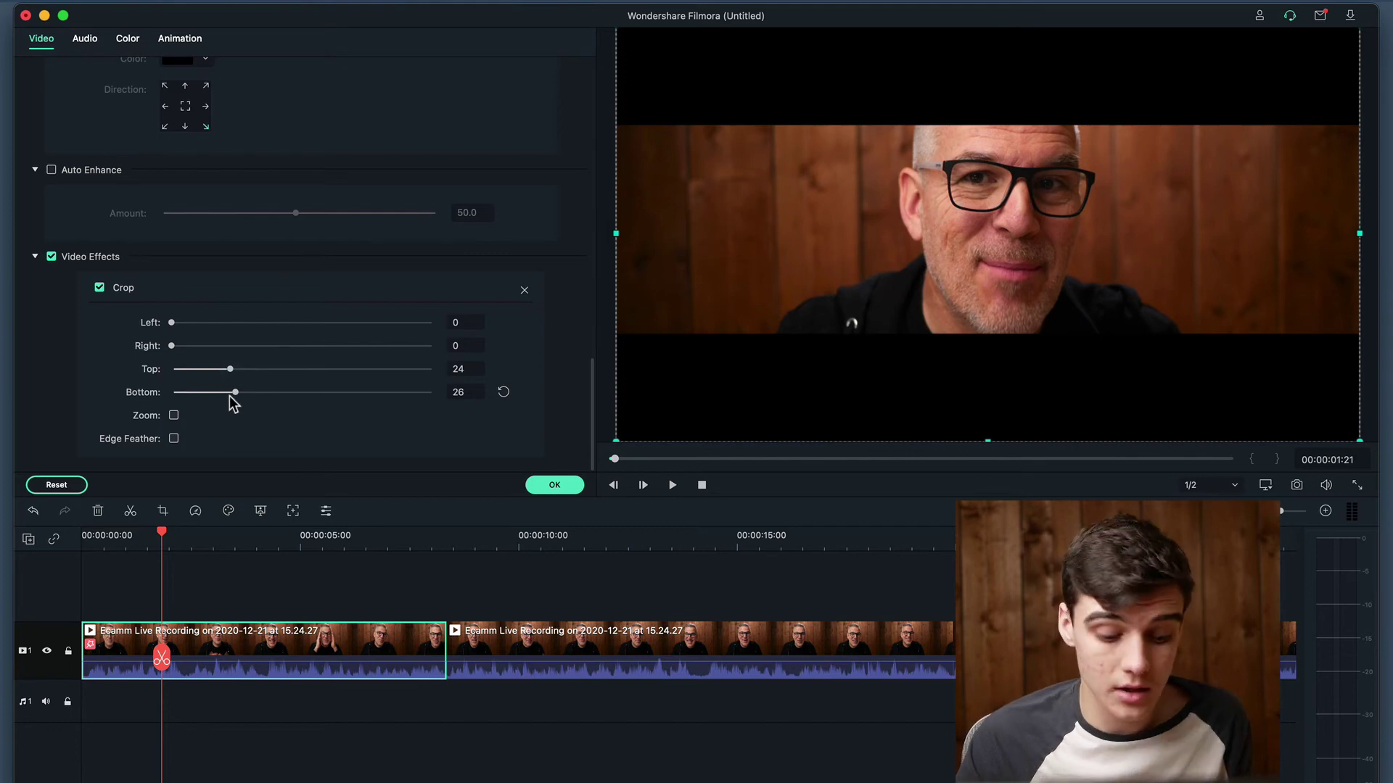
{"action": "key", "text": "super+z"}
{"action": "key", "text": "super+z"}
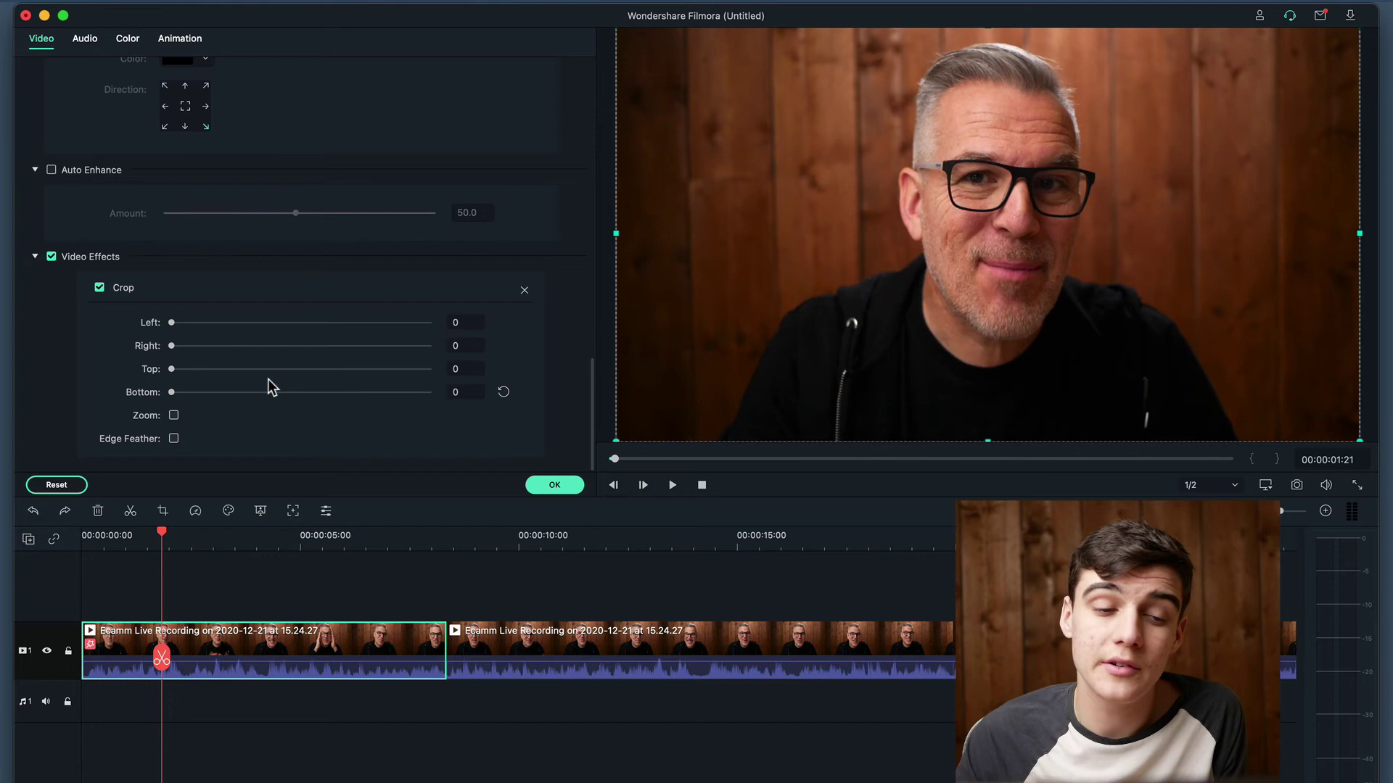
{"action": "left_click", "coordinate": [174, 415]}
{"action": "mouse_move", "coordinate": [171, 392]}
{"action": "left_mouse_down"}
{"action": "mouse_move", "coordinate": [202, 398]}
{"action": "mouse_move", "coordinate": [167, 394]}
{"action": "left_mouse_up"}
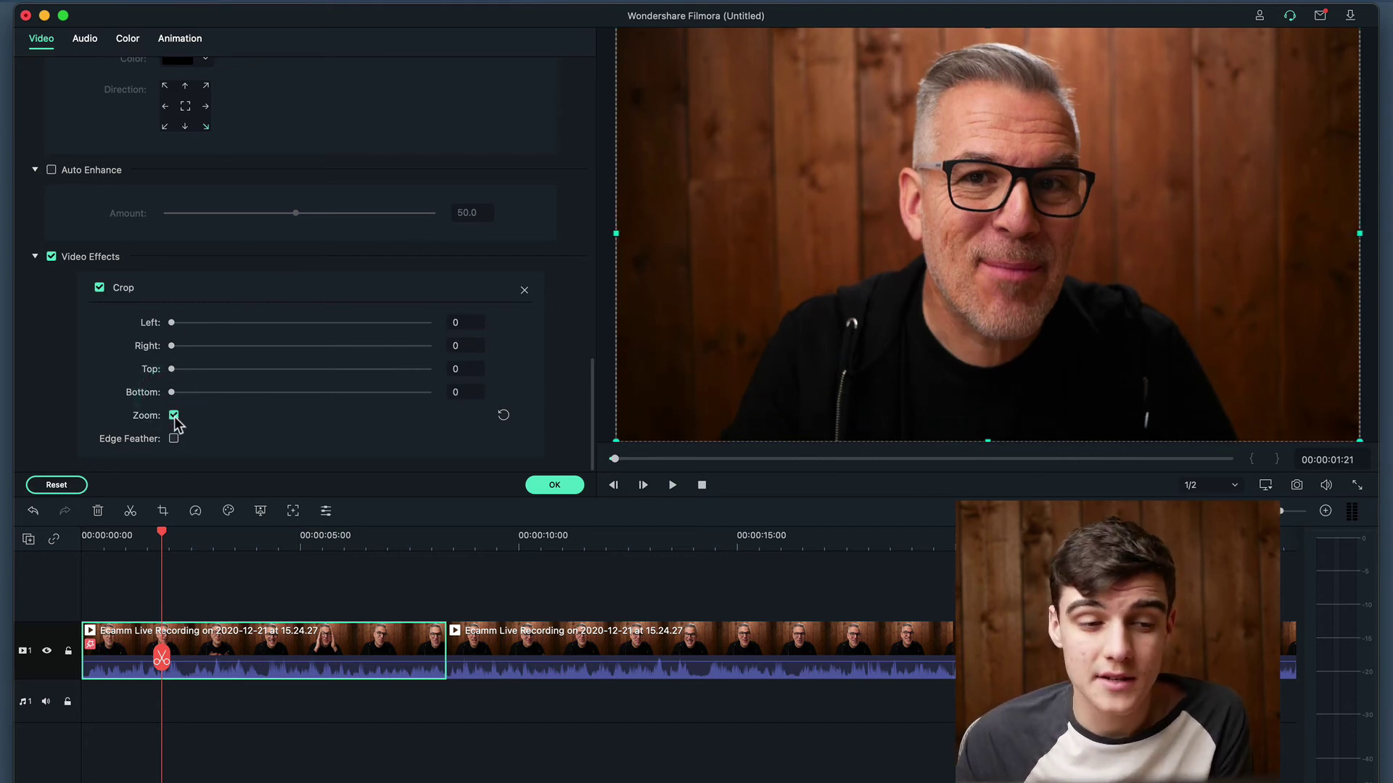
{"action": "left_click", "coordinate": [174, 416]}
{"action": "left_click", "coordinate": [174, 439]}
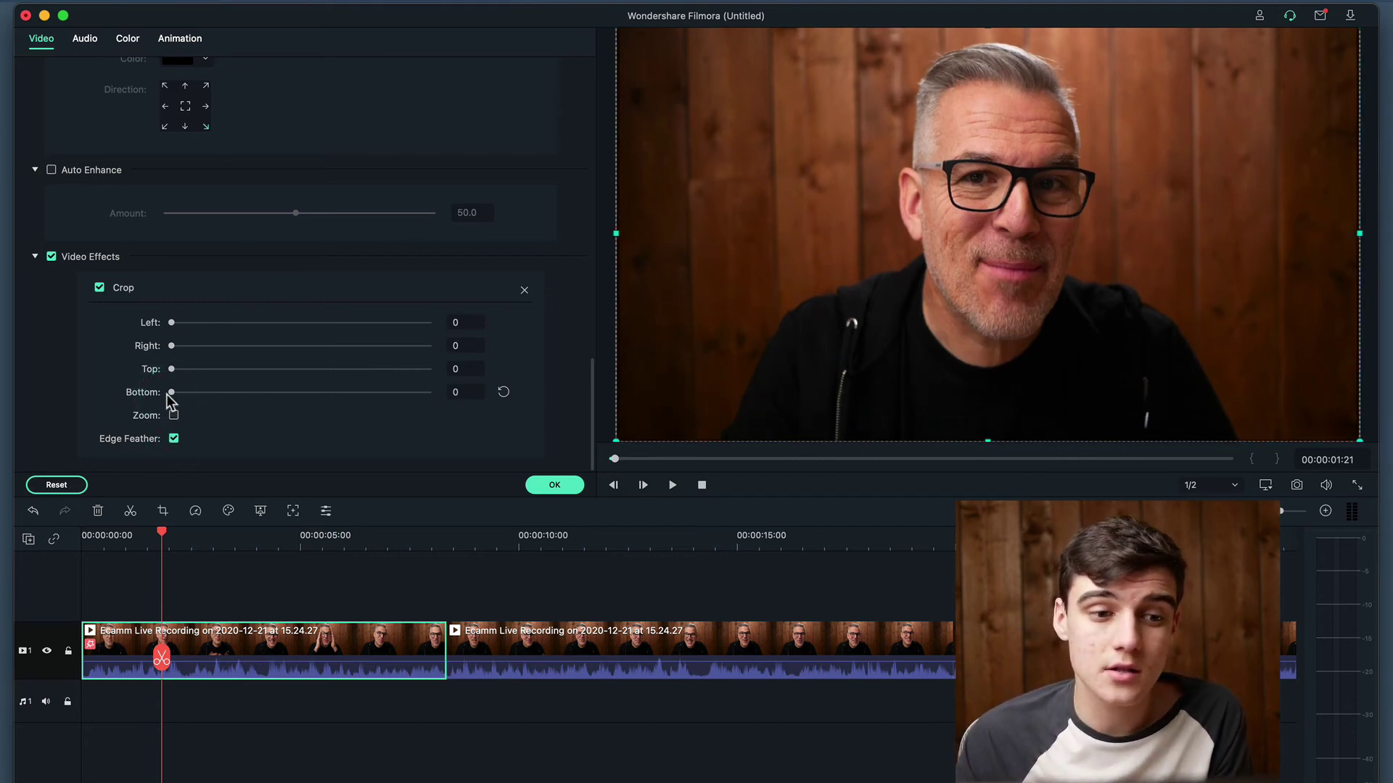
{"action": "left_click_drag", "start_coordinate": [171, 394], "coordinate": [204, 392]}
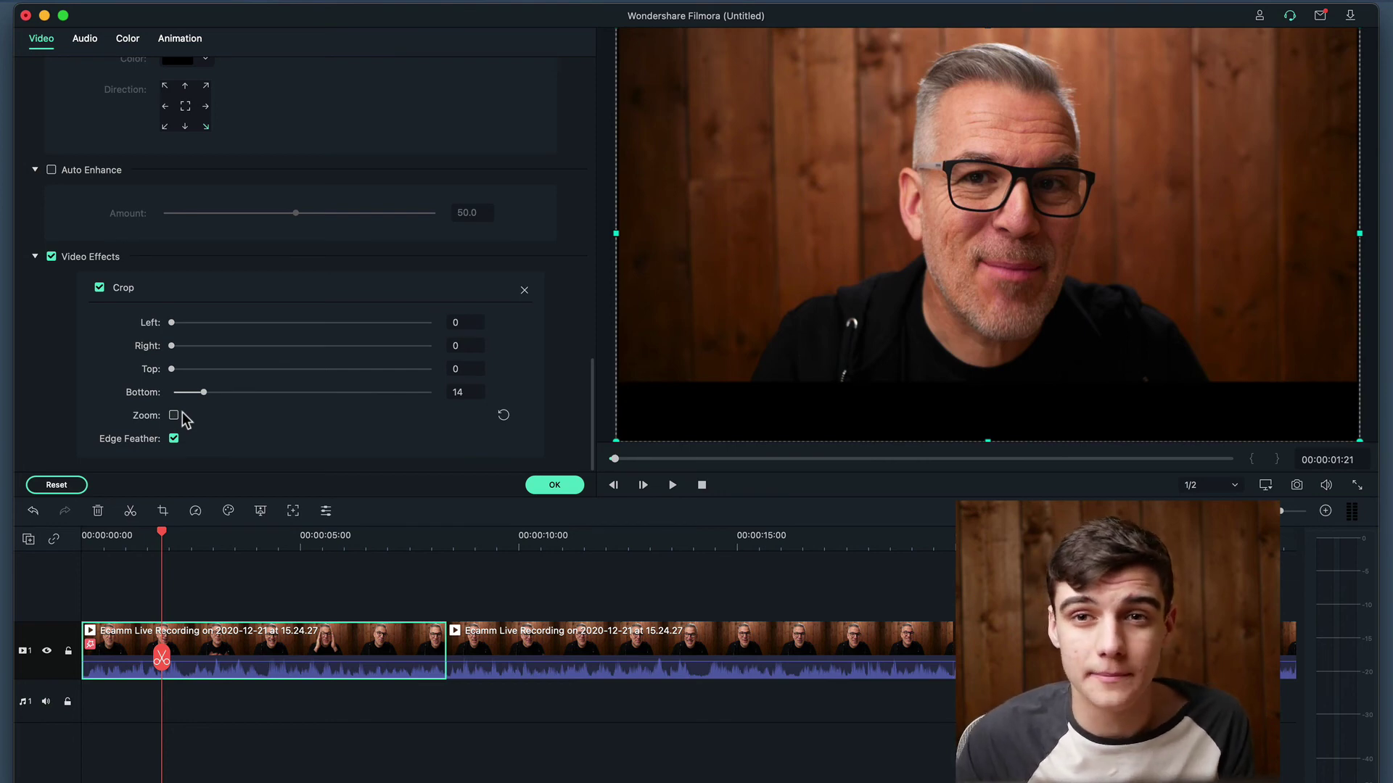
{"action": "left_click", "coordinate": [174, 439]}
{"action": "left_click_drag", "start_coordinate": [204, 393], "coordinate": [106, 397]}
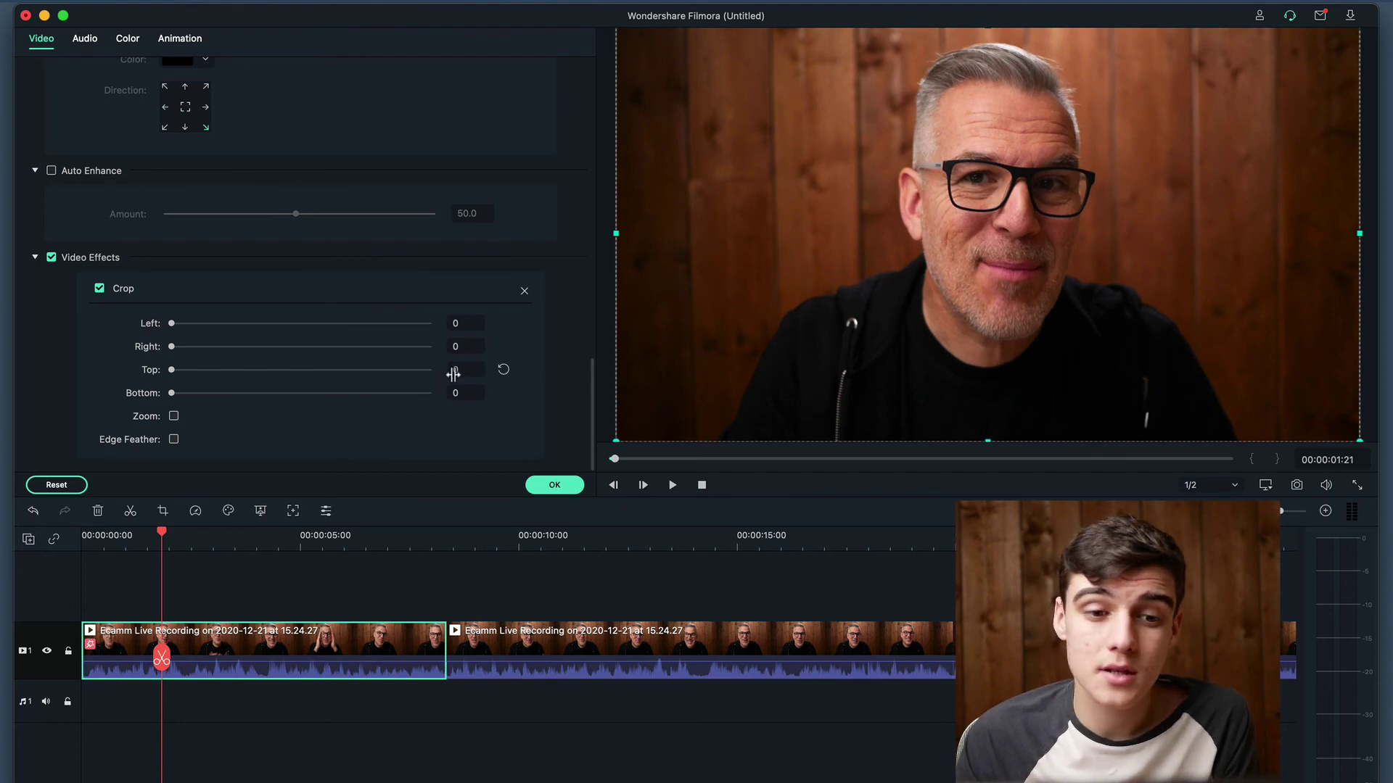
Try a 15 top and bottom letterbox crop, toggle it off and on, then delete Crop and confirm.
{"action": "left_click_drag", "start_coordinate": [454, 371], "coordinate": [483, 391]}
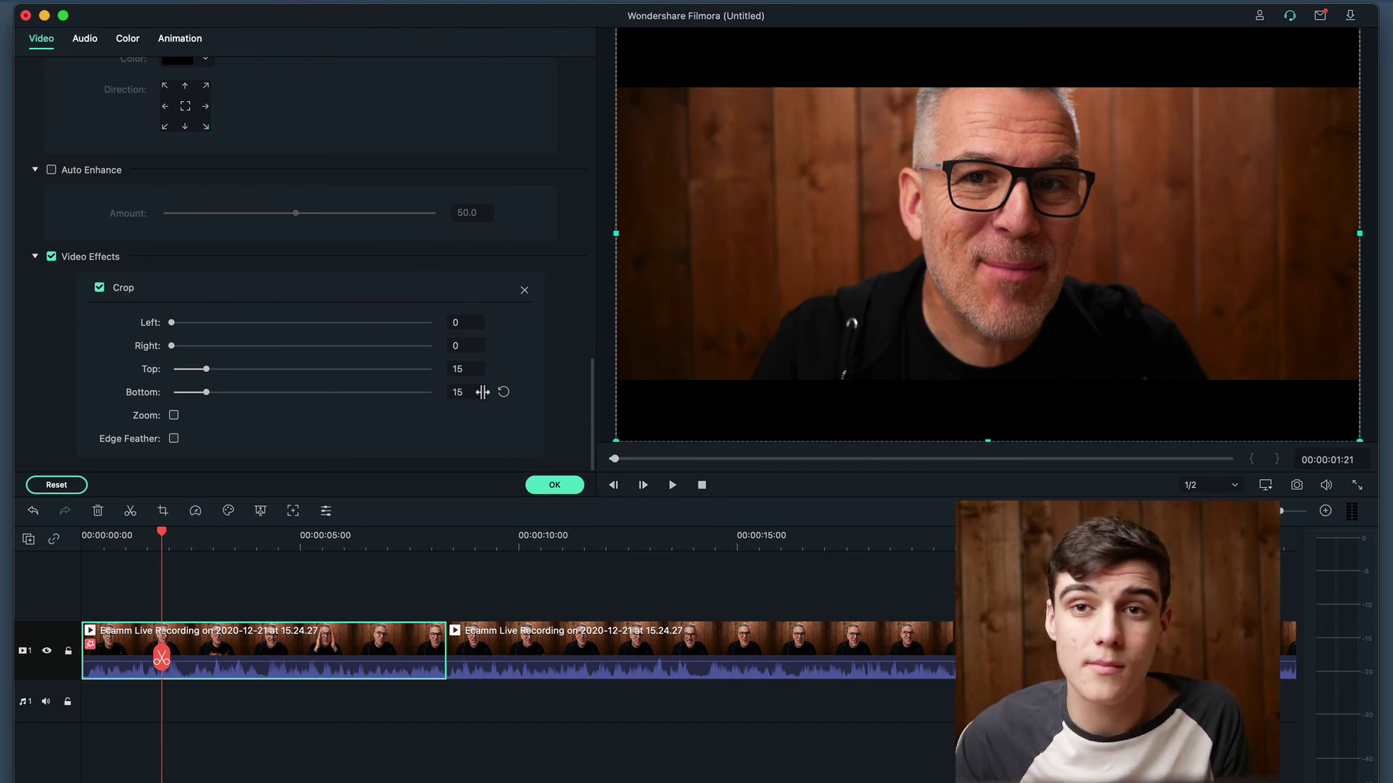
{"action": "left_click", "coordinate": [100, 288]}
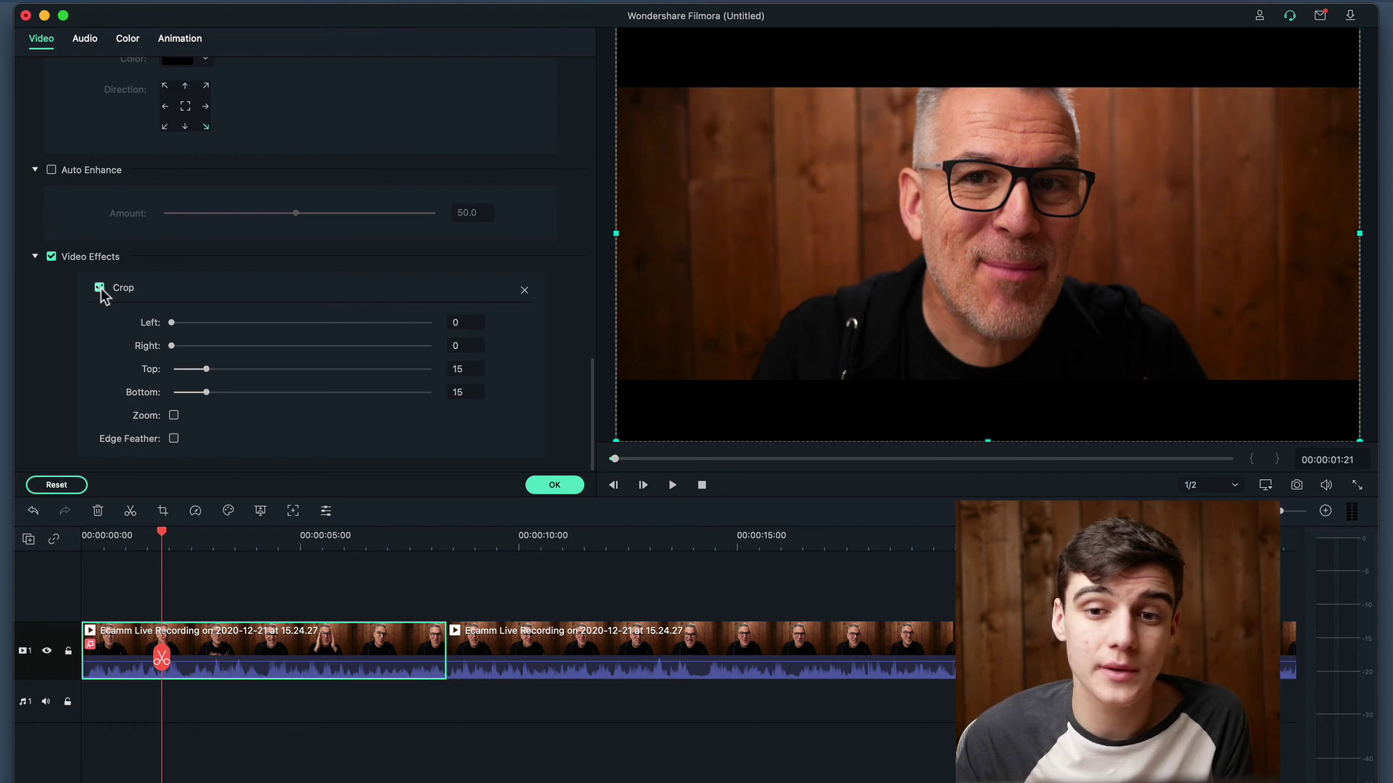
{"action": "left_click", "coordinate": [101, 288]}
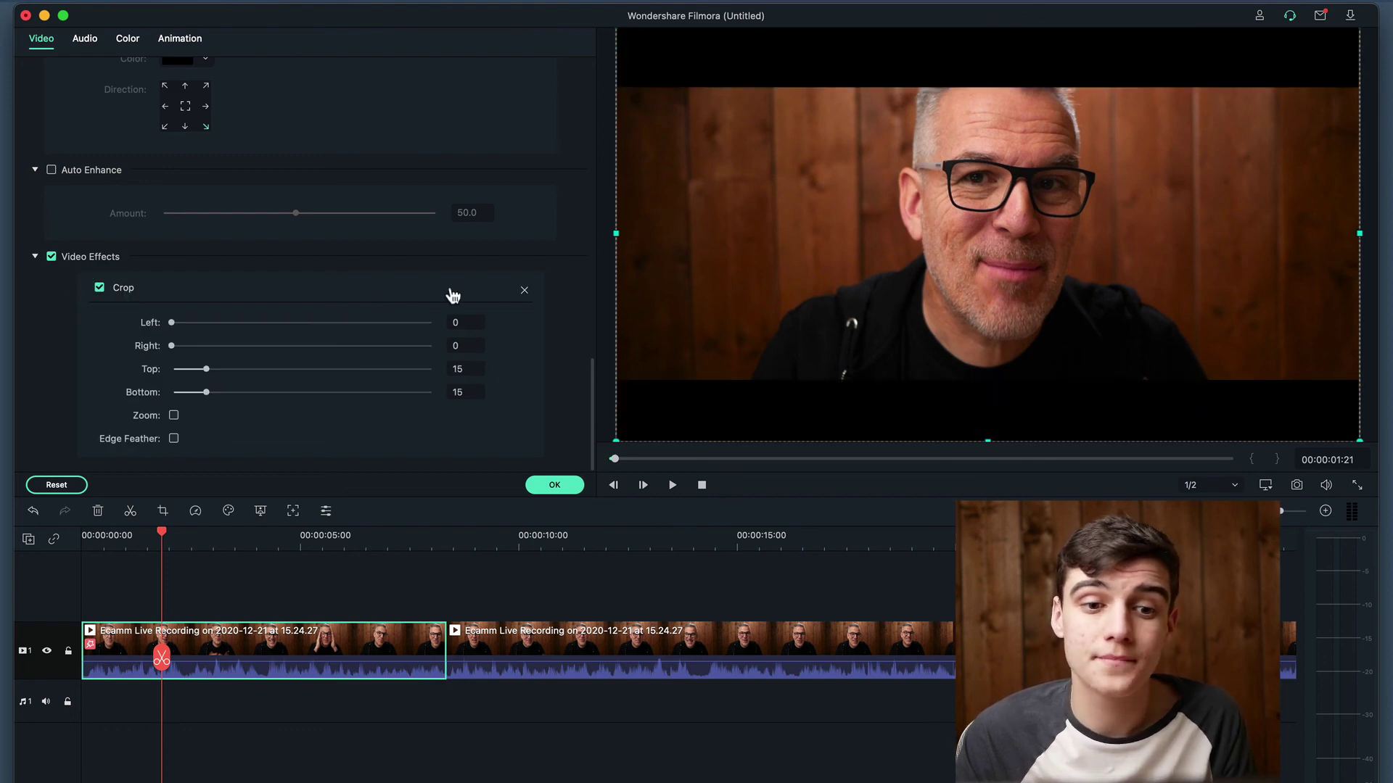
{"action": "left_click", "coordinate": [523, 294]}
{"action": "left_click", "coordinate": [537, 486]}
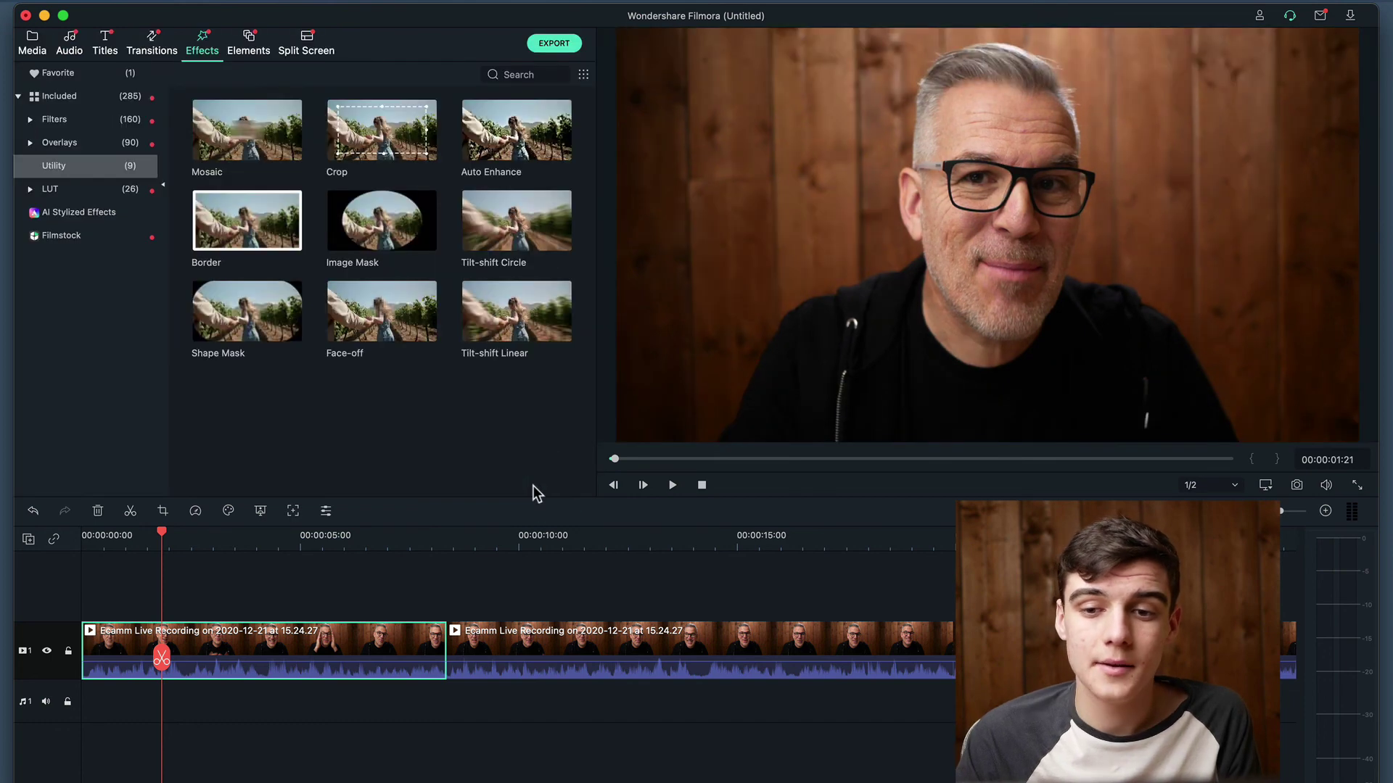